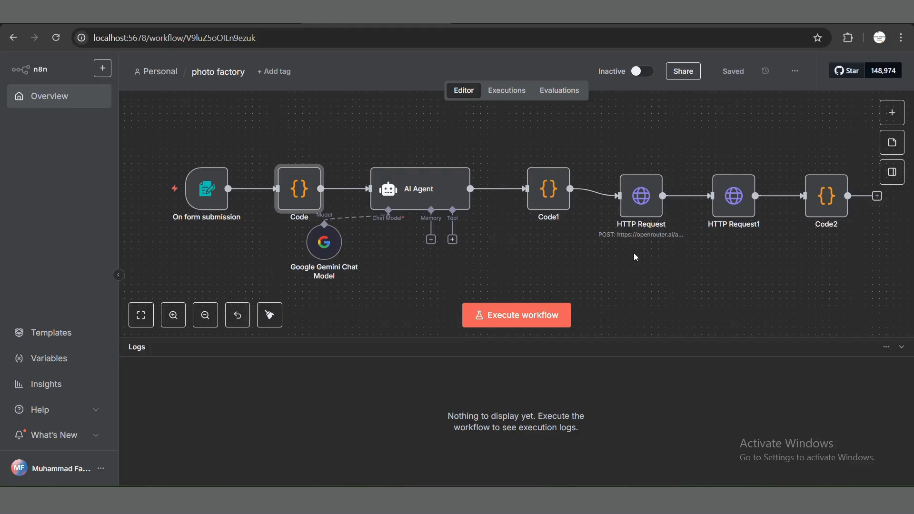
Step: Create a new blank workflow
{"action": "left_click", "coordinate": [413, 306]}
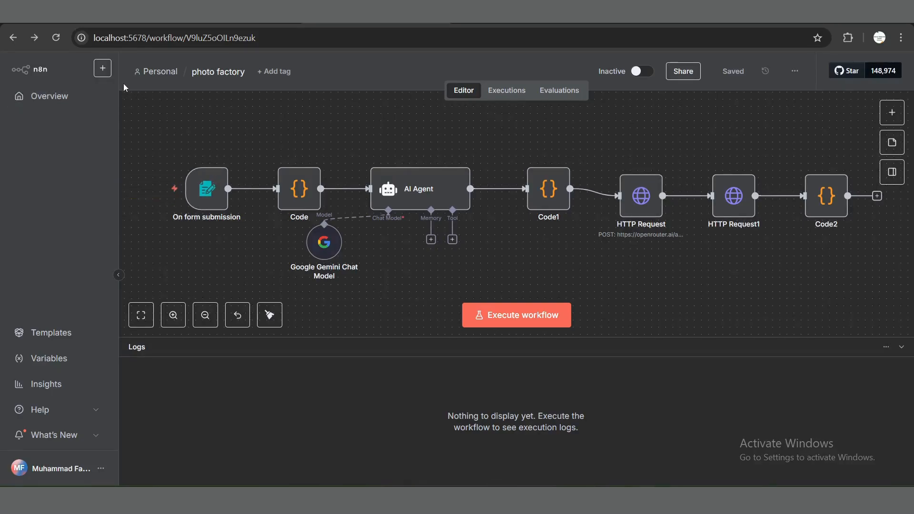
{"action": "left_click", "coordinate": [103, 75]}
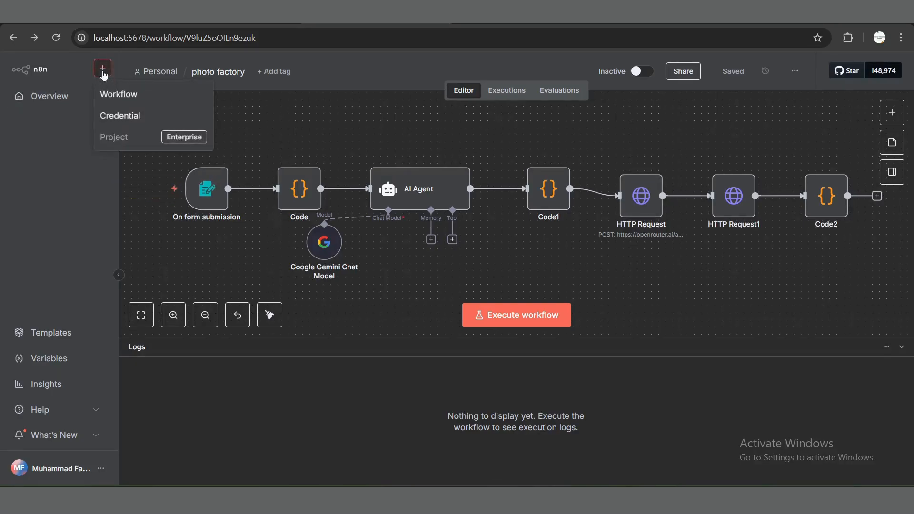
{"action": "left_click", "coordinate": [114, 95]}
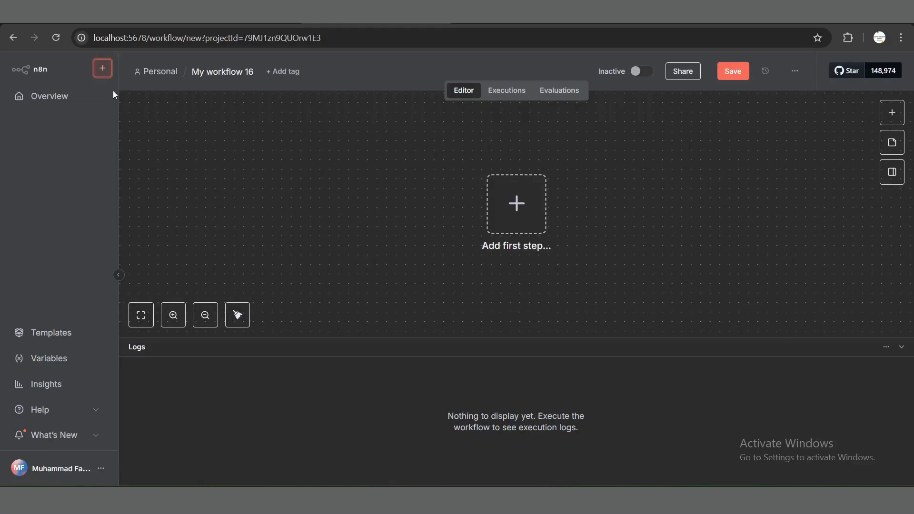
Step: Add the "On new n8n Form event" trigger as the first step of the workflow
{"action": "left_click", "coordinate": [508, 205]}
{"action": "type", "text": "form"}
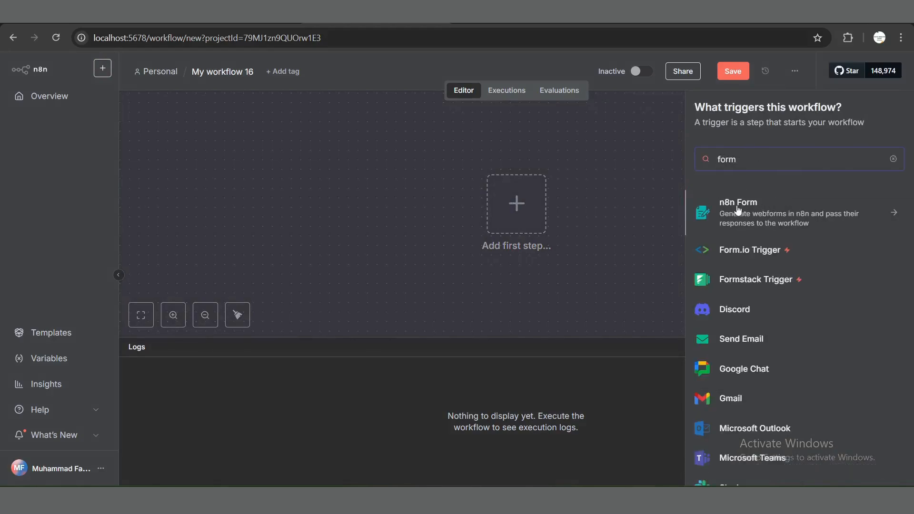
{"action": "left_click", "coordinate": [759, 210]}
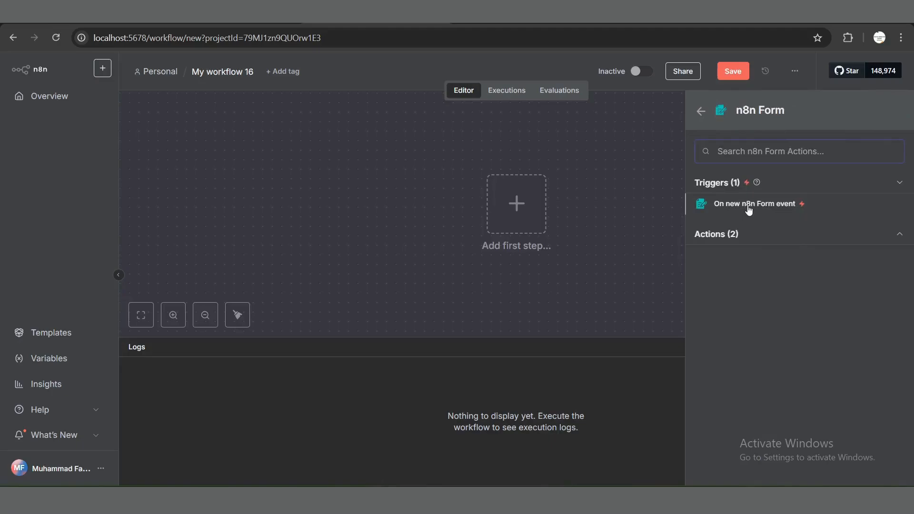
{"action": "left_click", "coordinate": [749, 210]}
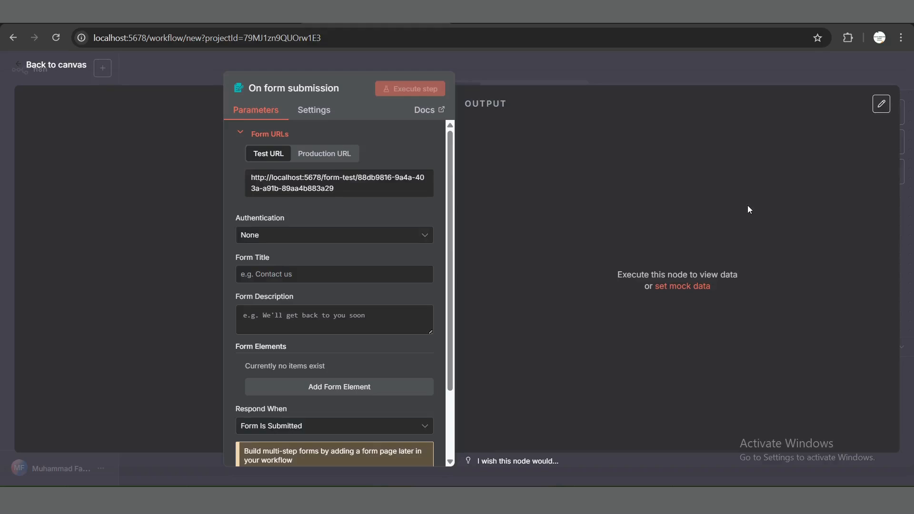
Step: Set the form trigger's title to "Add Image"
{"action": "scroll", "coordinate": [231, 227], "scroll_direction": "down", "scroll_amount": 1}
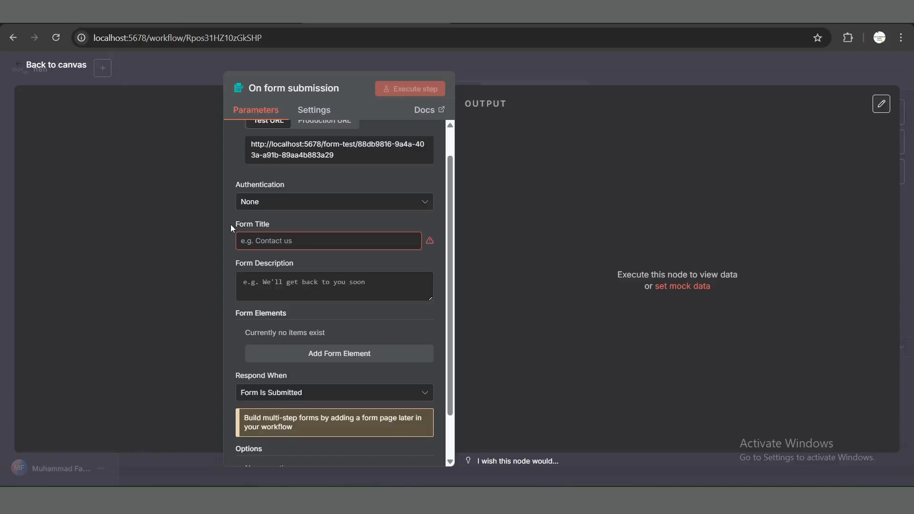
{"action": "left_click", "coordinate": [255, 243]}
{"action": "type", "text": "Add Image"}
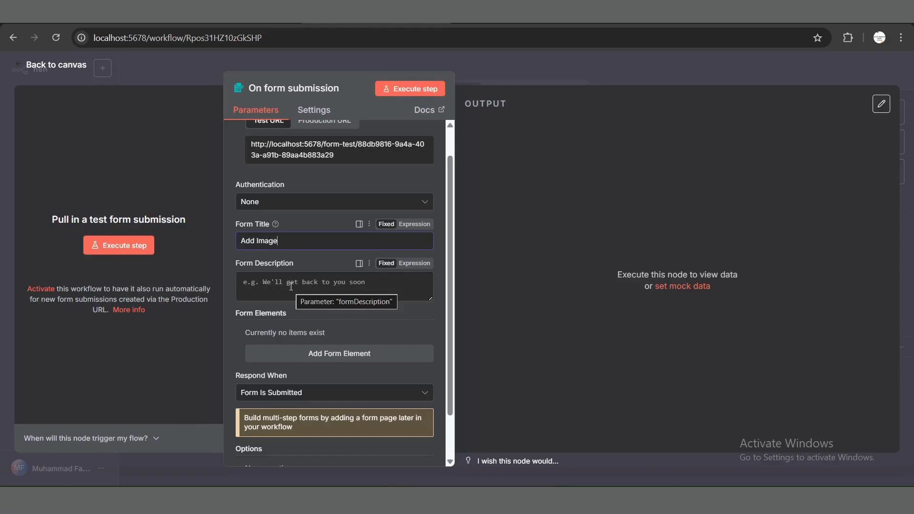
Step: Add a File form element with the field name "Add your image here" and save the workflow
{"action": "left_click", "coordinate": [338, 356]}
{"action": "scroll", "coordinate": [330, 368], "scroll_direction": "down", "scroll_amount": 1}
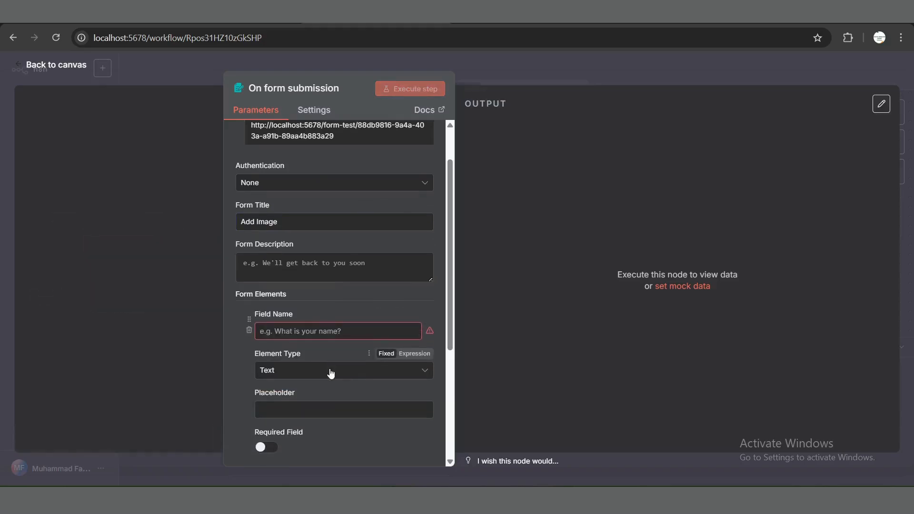
{"action": "left_click", "coordinate": [306, 373]}
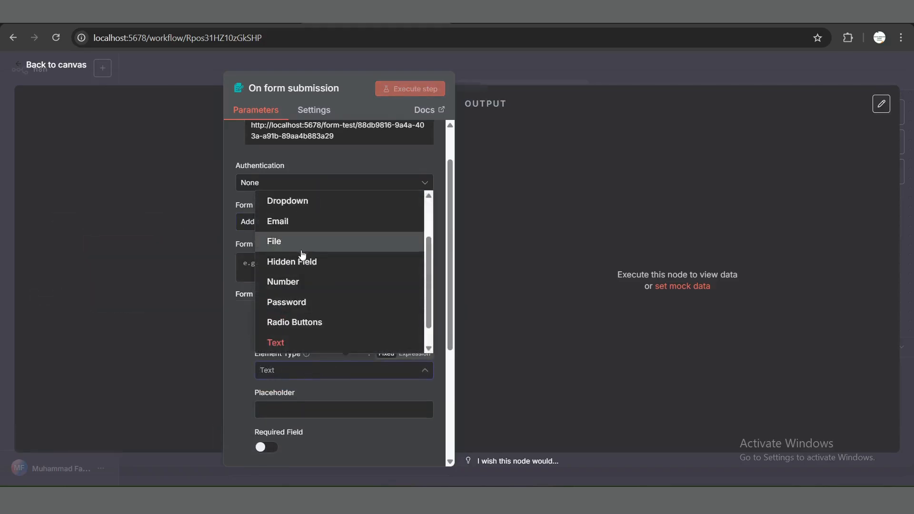
{"action": "left_click", "coordinate": [301, 244]}
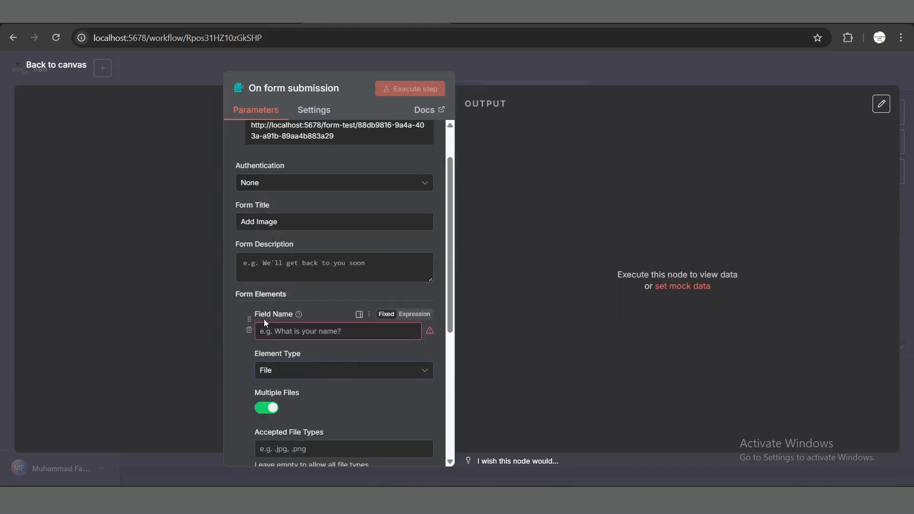
{"action": "left_click", "coordinate": [293, 332]}
{"action": "type", "text": "A"}
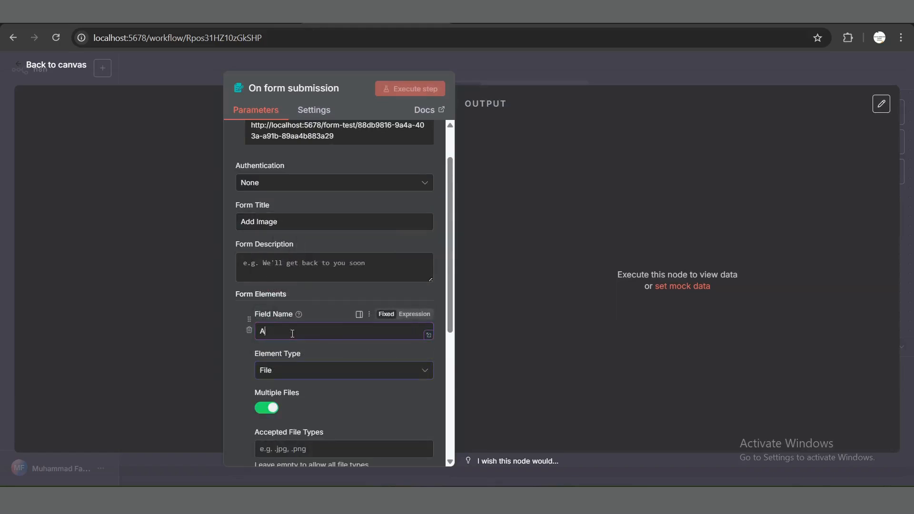
{"action": "type", "text": "dd your image here"}
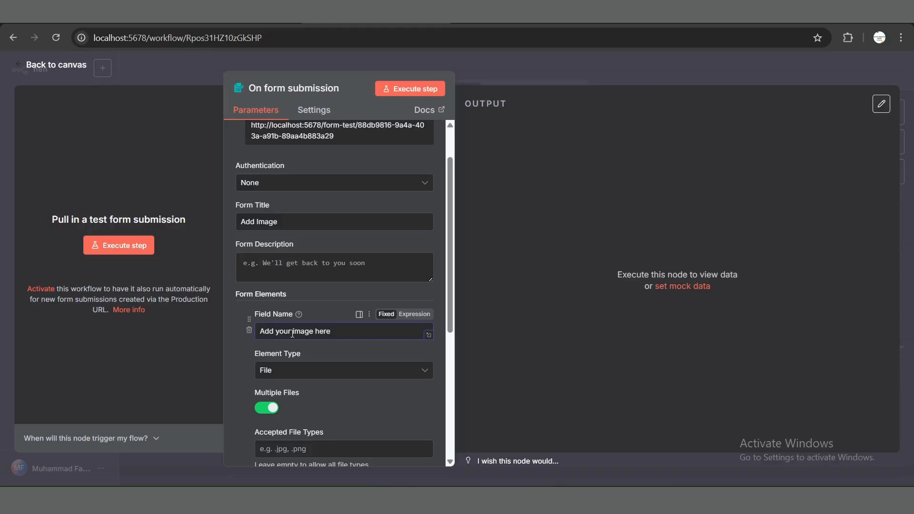
{"action": "key", "text": "ctrl+s"}
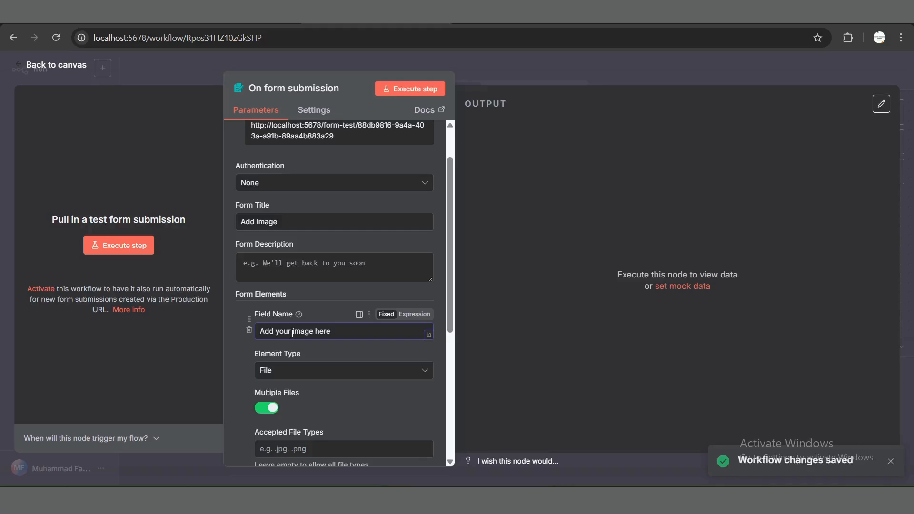
Step: Test the form trigger by submitting generated_image.png from Downloads, and return to the canvas
{"action": "left_click", "coordinate": [175, 257]}
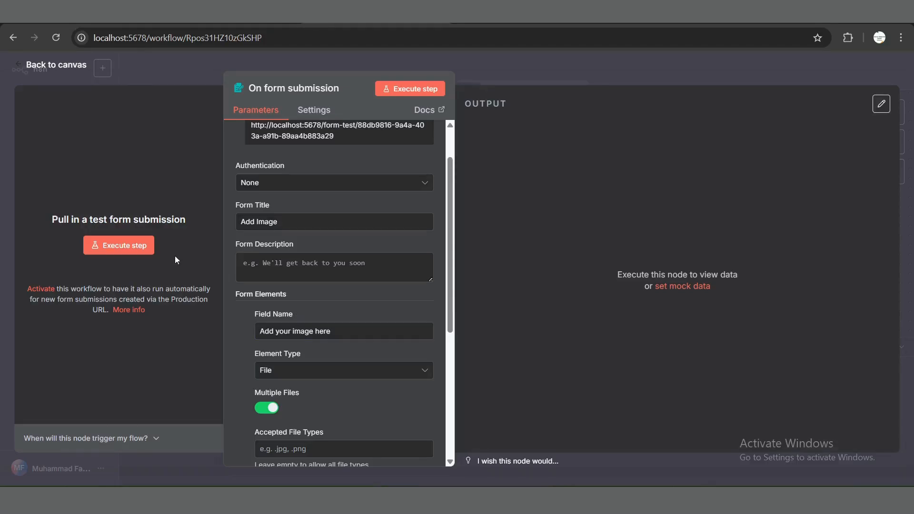
{"action": "left_click", "coordinate": [138, 248]}
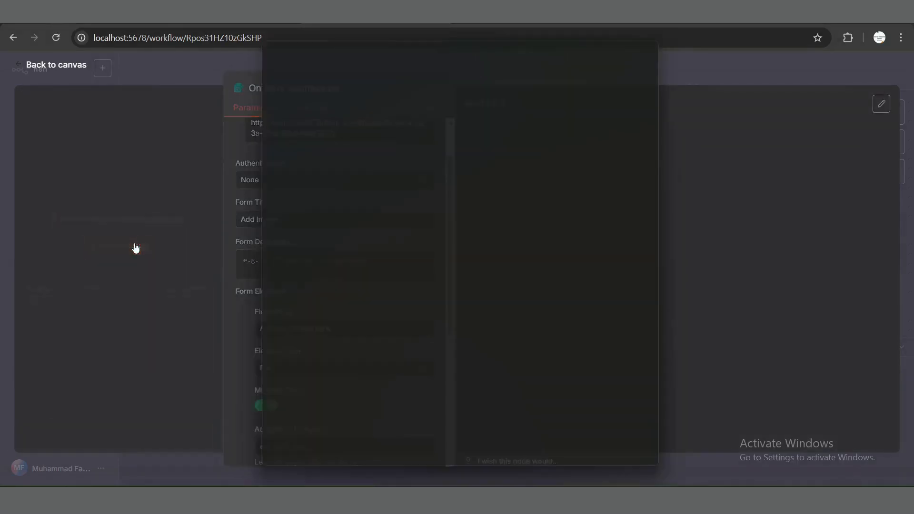
{"action": "left_click", "coordinate": [381, 198]}
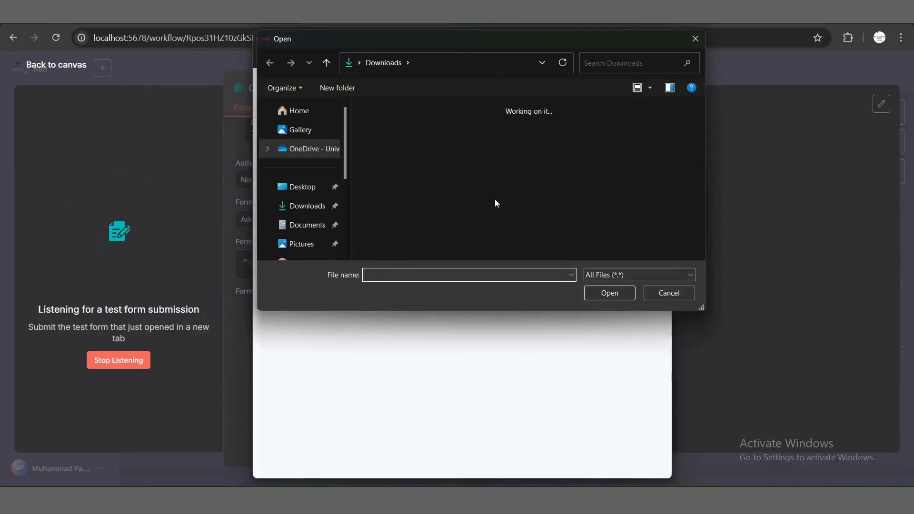
{"action": "scroll", "coordinate": [495, 203], "scroll_direction": "down", "scroll_amount": 2}
{"action": "scroll", "coordinate": [495, 199], "scroll_direction": "down", "scroll_amount": 5}
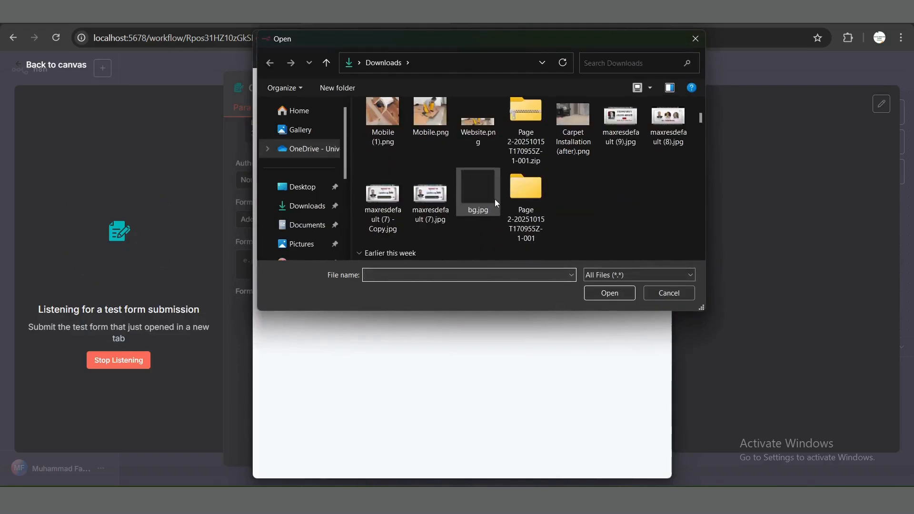
{"action": "left_click", "coordinate": [433, 123]}
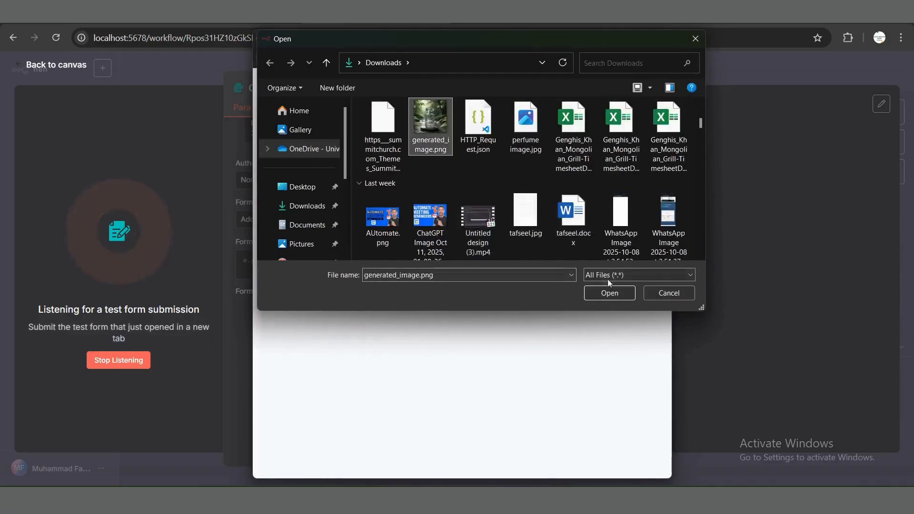
{"action": "left_click", "coordinate": [613, 291]}
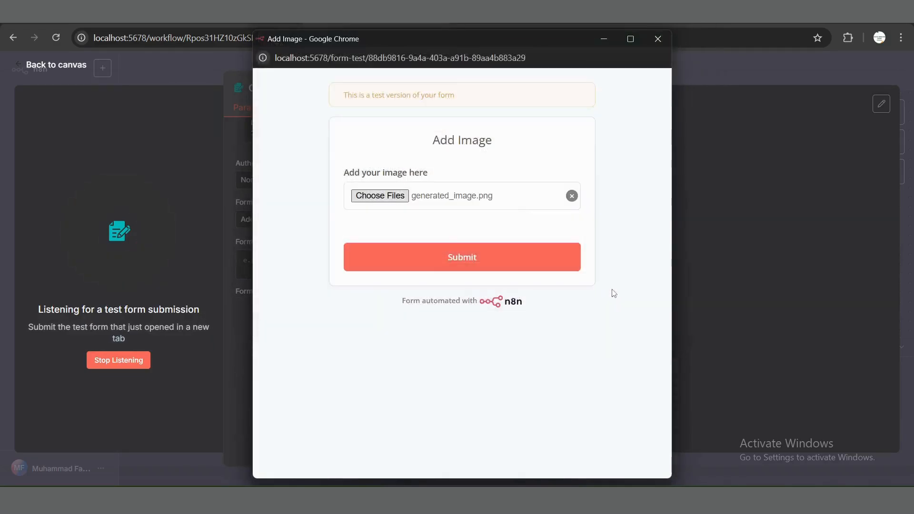
{"action": "left_click", "coordinate": [502, 266]}
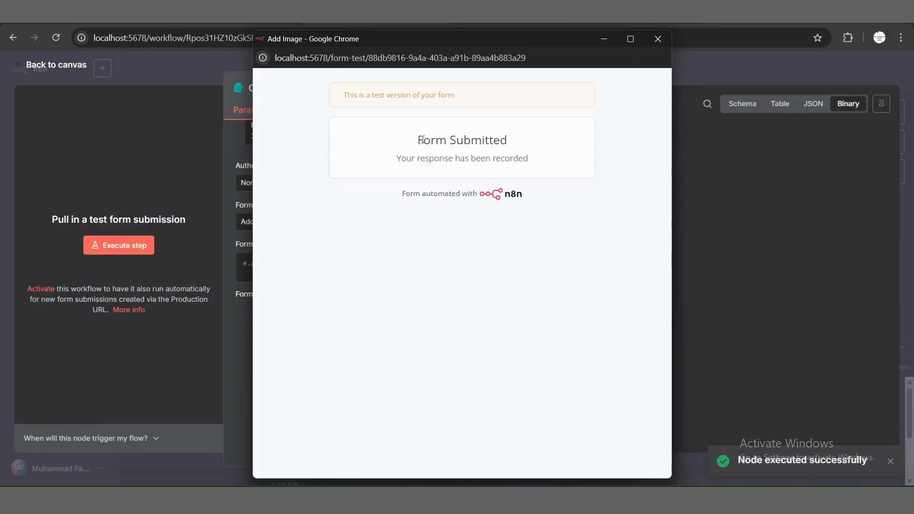
{"action": "left_click", "coordinate": [658, 38]}
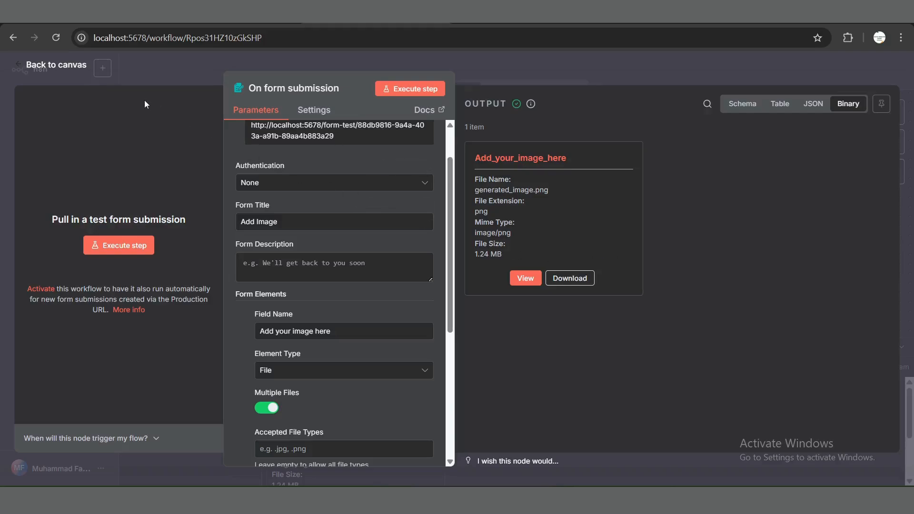
{"action": "left_click", "coordinate": [68, 70]}
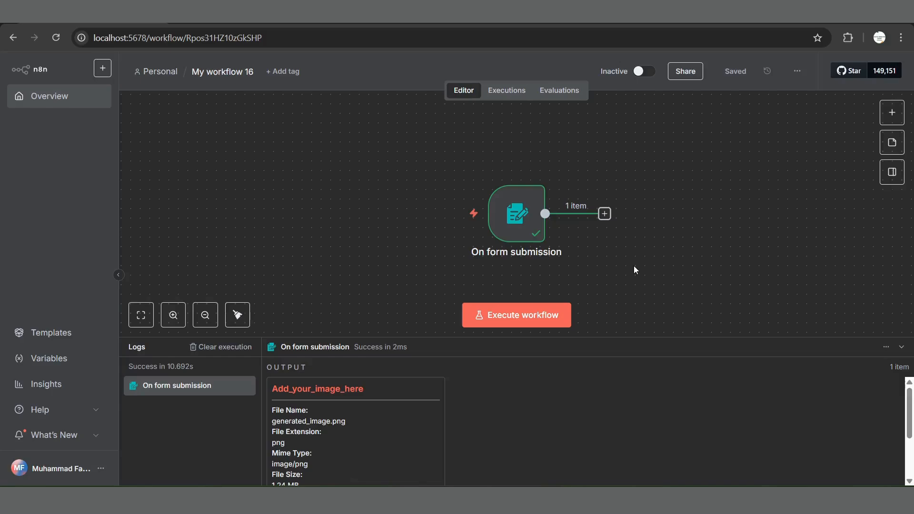
Step: Add a Code node after the form submission trigger
{"action": "left_click", "coordinate": [604, 214]}
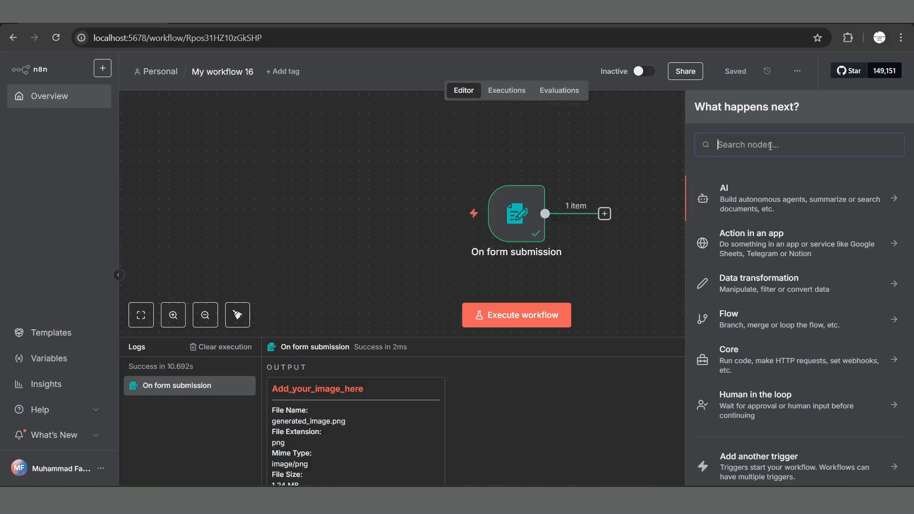
{"action": "type", "text": "code"}
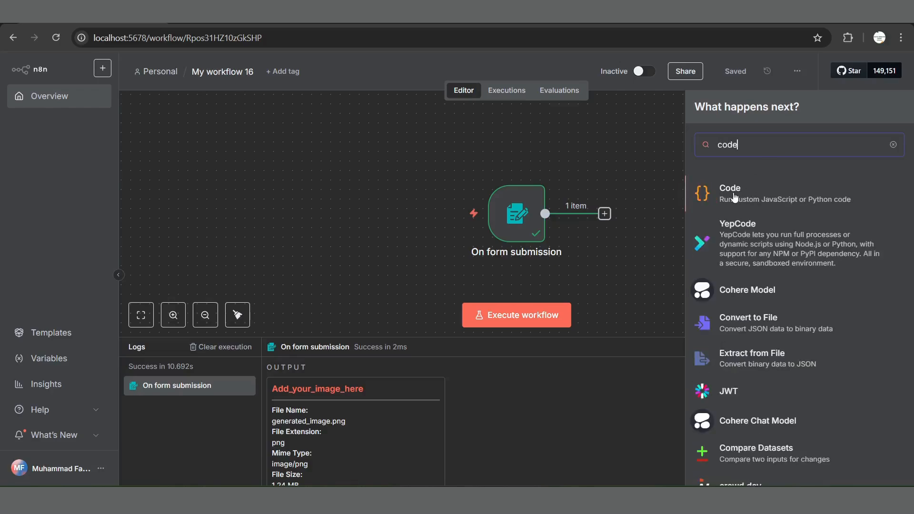
{"action": "left_click", "coordinate": [735, 195]}
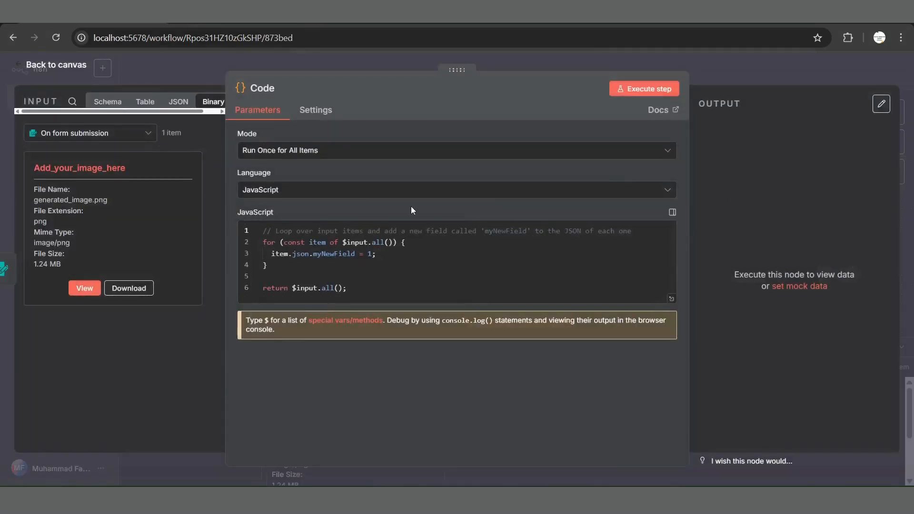
Step: Switch to Notepad and copy the entire items.map script that writes the binary image to imageBase64
{"action": "left_click", "coordinate": [458, 273]}
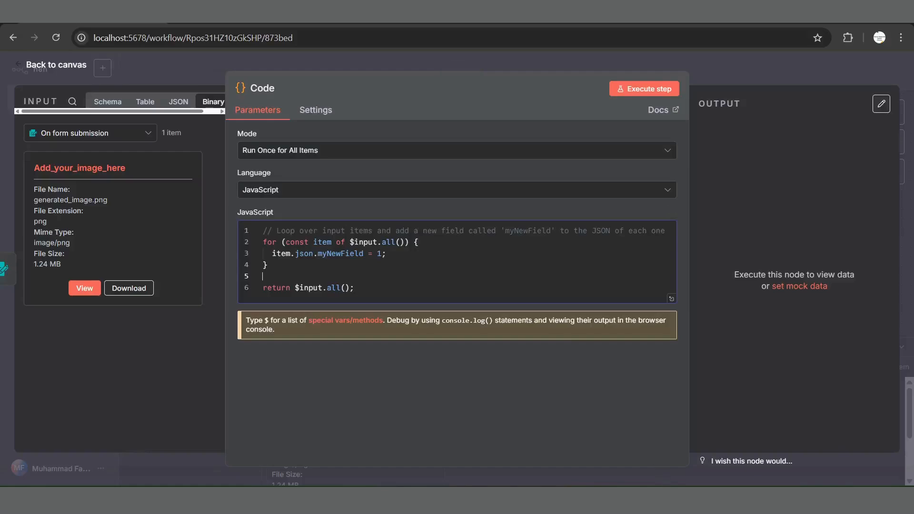
{"action": "left_click", "coordinate": [655, 459]}
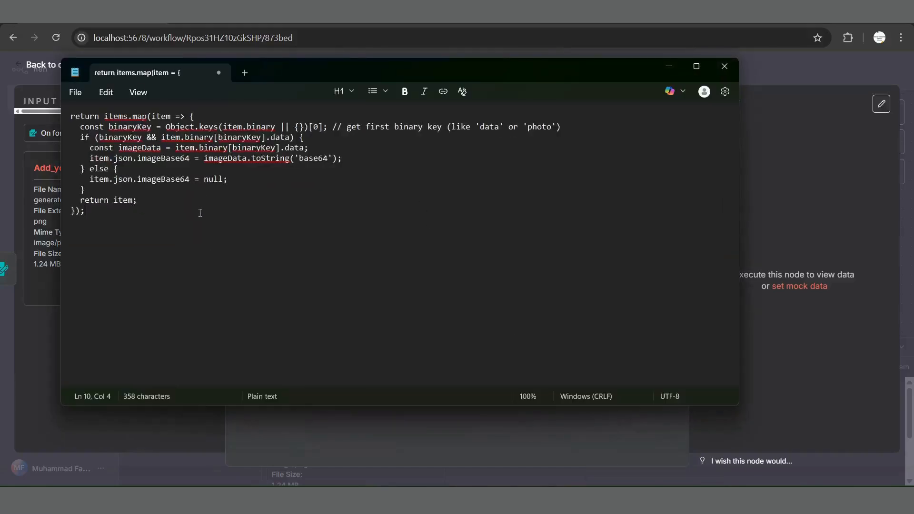
{"action": "key", "text": "ctrl+a"}
{"action": "key", "text": "ctrl+c"}
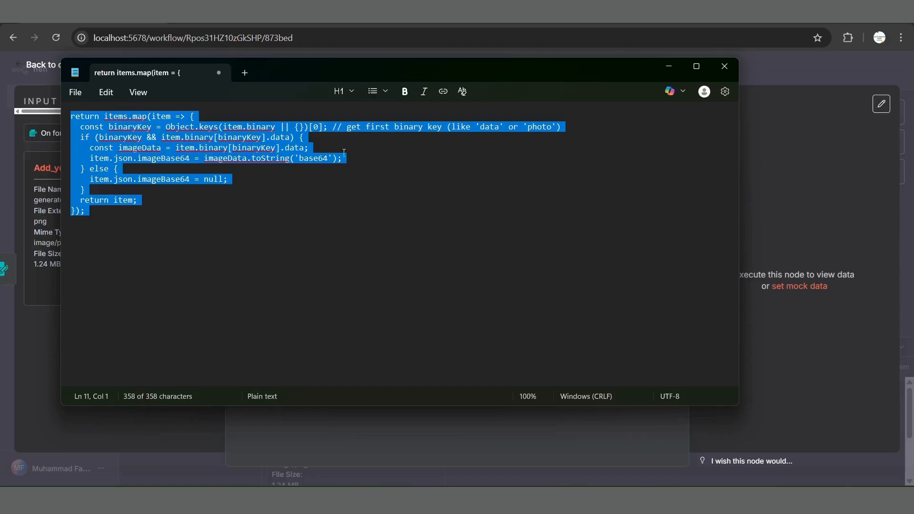
{"action": "left_click", "coordinate": [677, 69]}
Step: Replace the Code node's default JavaScript with the copied imageBase64 script, save the workflow, and execute the node
{"action": "left_click", "coordinate": [384, 267]}
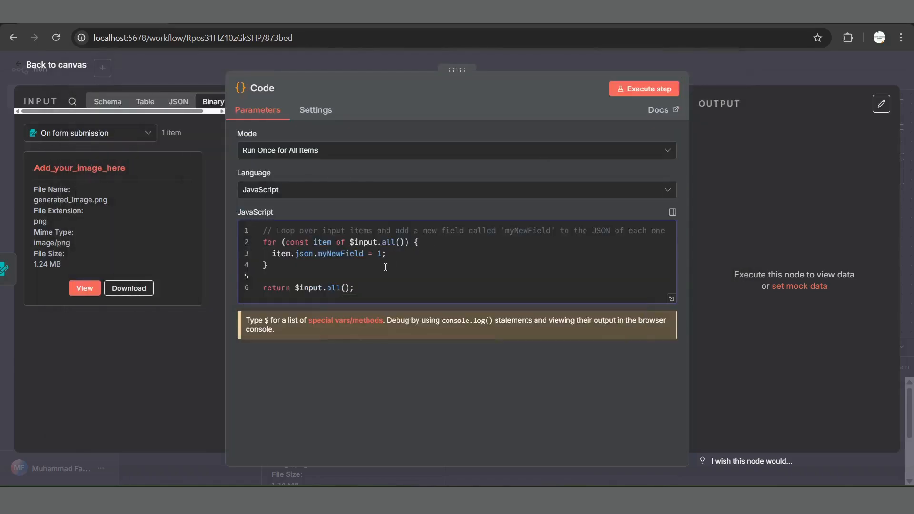
{"action": "key", "text": "ctrl+a"}
{"action": "key", "text": "Delete"}
{"action": "key", "text": "ctrl+v"}
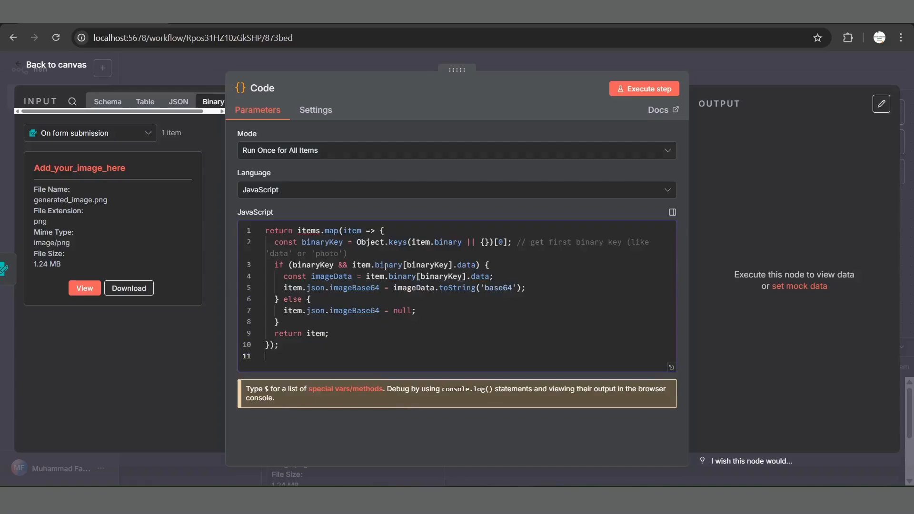
{"action": "key", "text": "ctrl+s"}
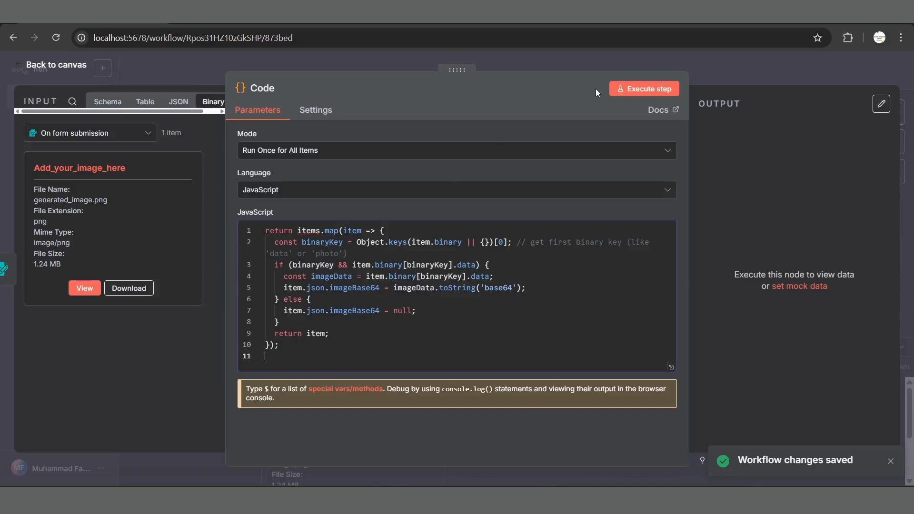
{"action": "left_click", "coordinate": [641, 91]}
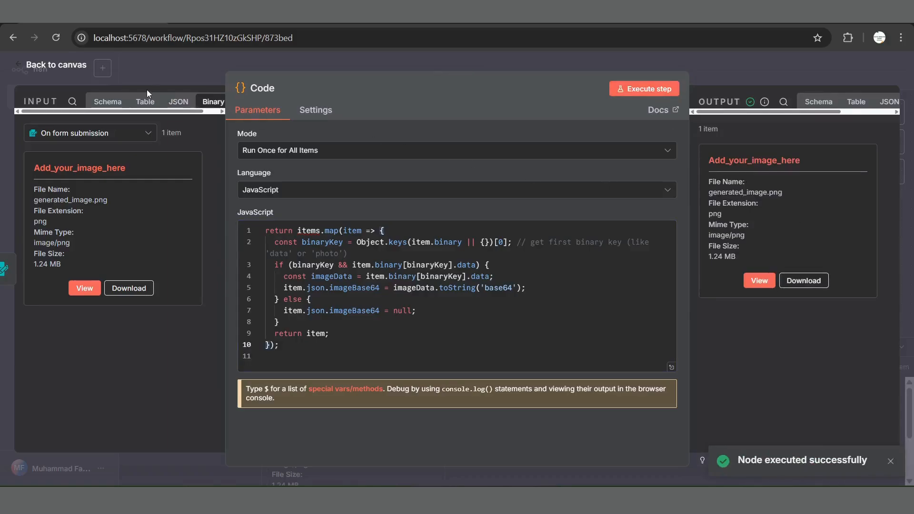
{"action": "left_click", "coordinate": [61, 71]}
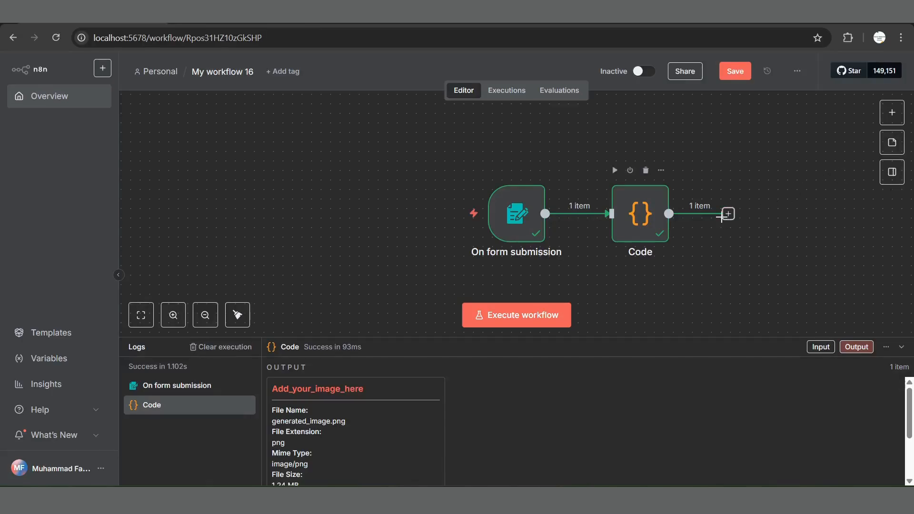
Step: Add an AI Agent node after the Code node and attach a Google Gemini Chat Model to it
{"action": "left_click", "coordinate": [728, 214]}
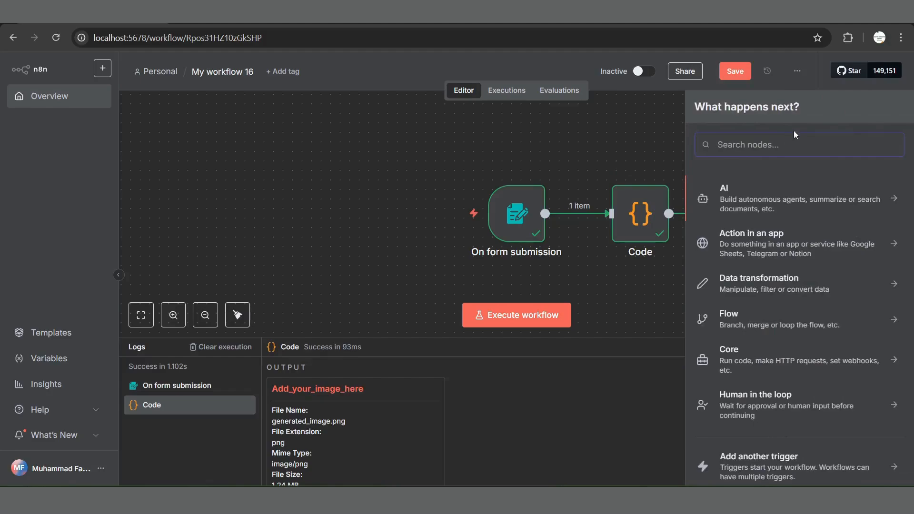
{"action": "type", "text": "ai agen"}
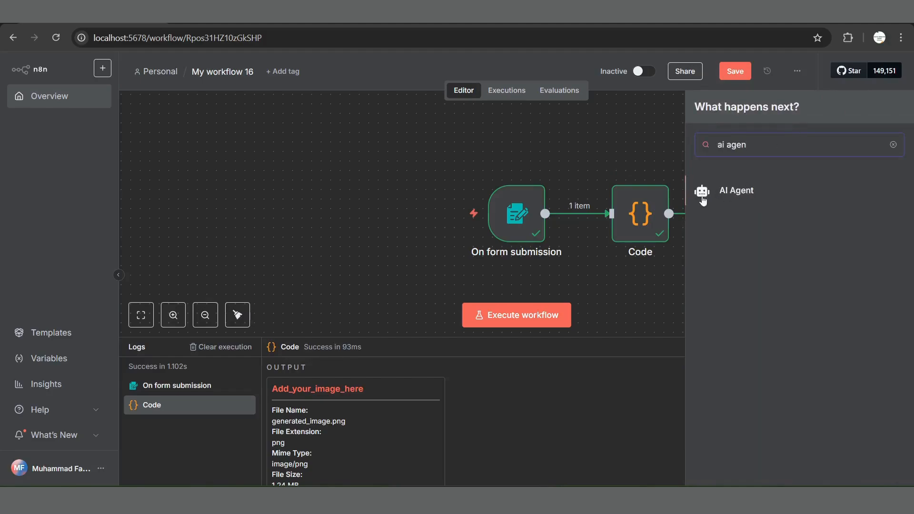
{"action": "left_click", "coordinate": [737, 192]}
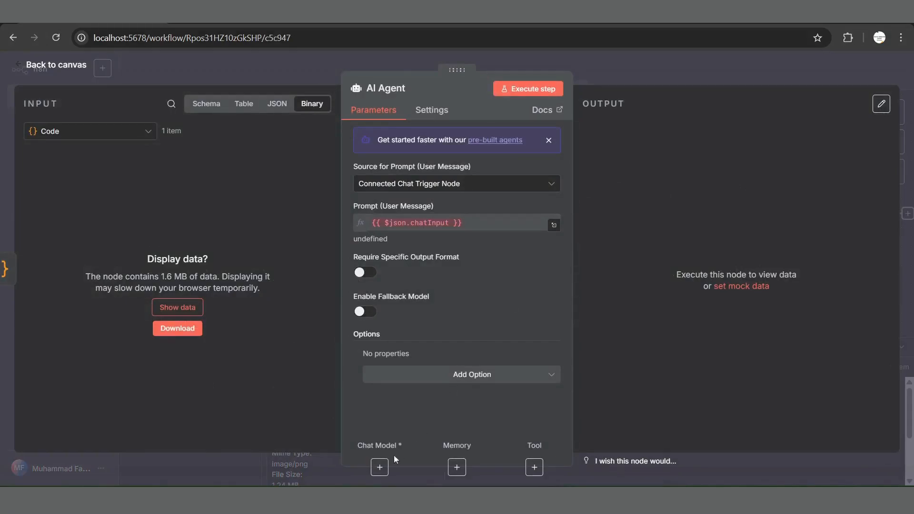
{"action": "left_click", "coordinate": [379, 467]}
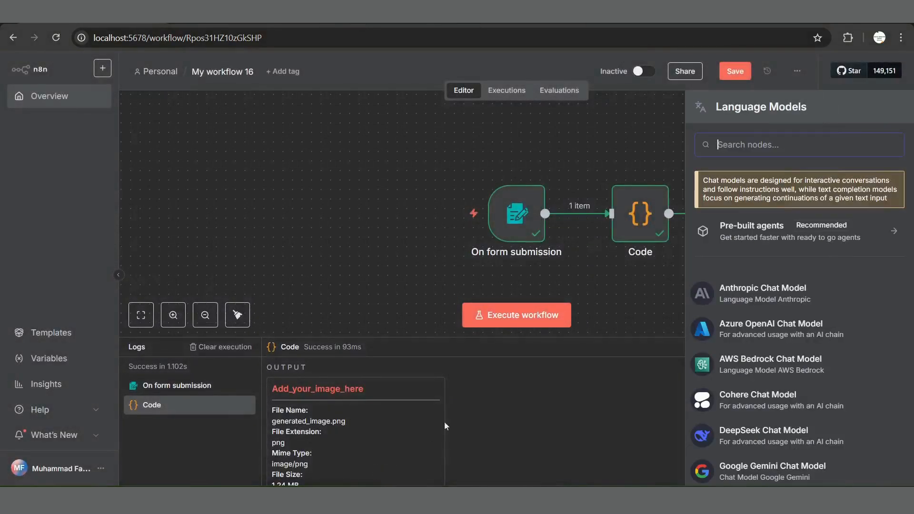
{"action": "type", "text": "googl"}
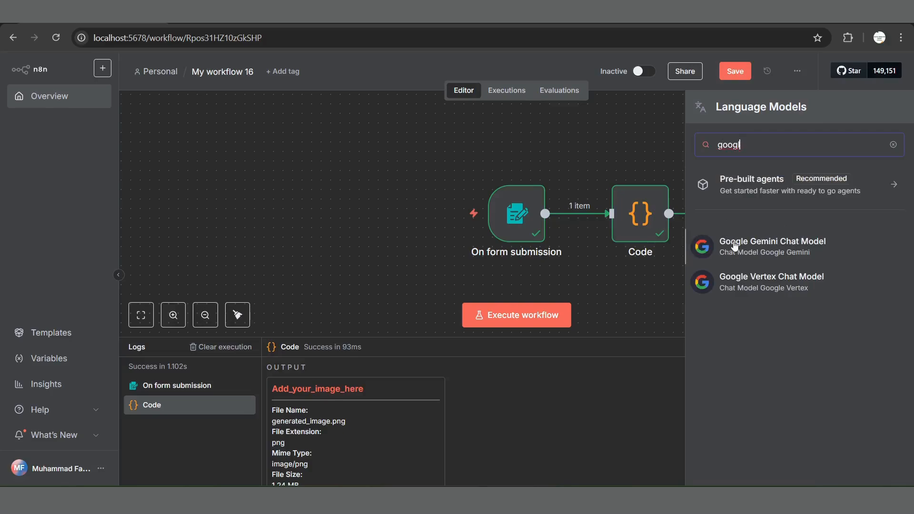
{"action": "left_click", "coordinate": [774, 244]}
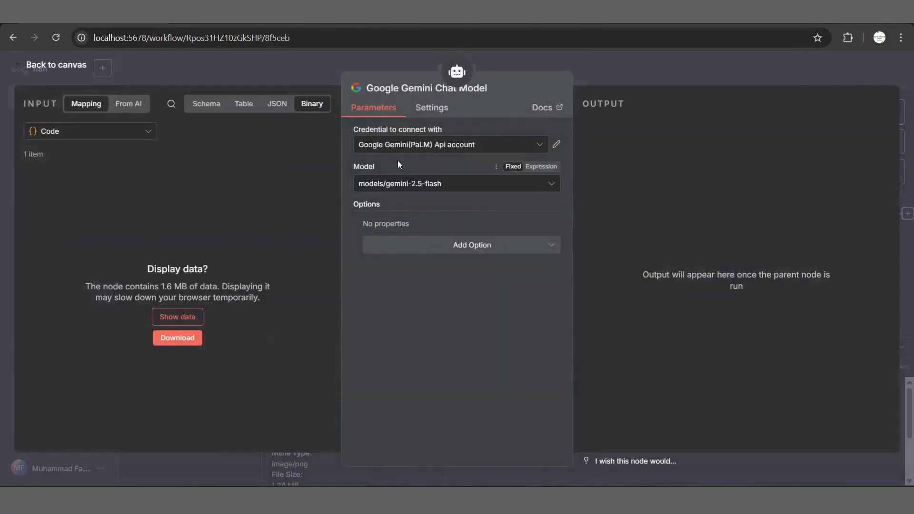
Step: Start a new Gemini credential, switch to Google AI Studio, and fill in a new API key named "n8n api key" under My First Project
{"action": "left_click", "coordinate": [492, 149]}
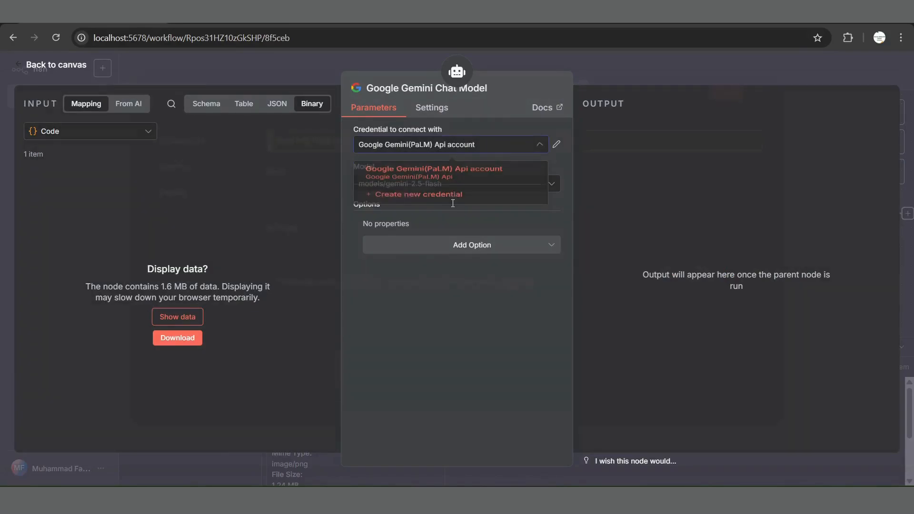
{"action": "left_click", "coordinate": [453, 206]}
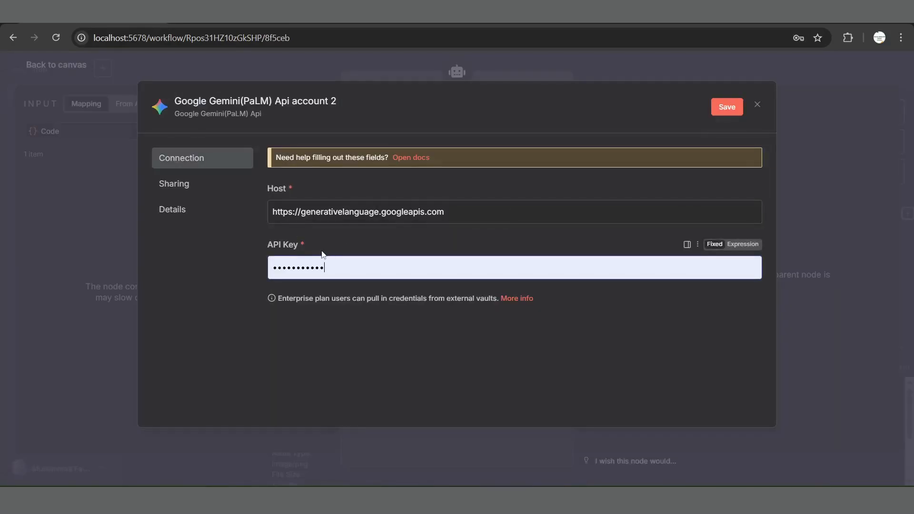
{"action": "left_click", "coordinate": [187, 23]}
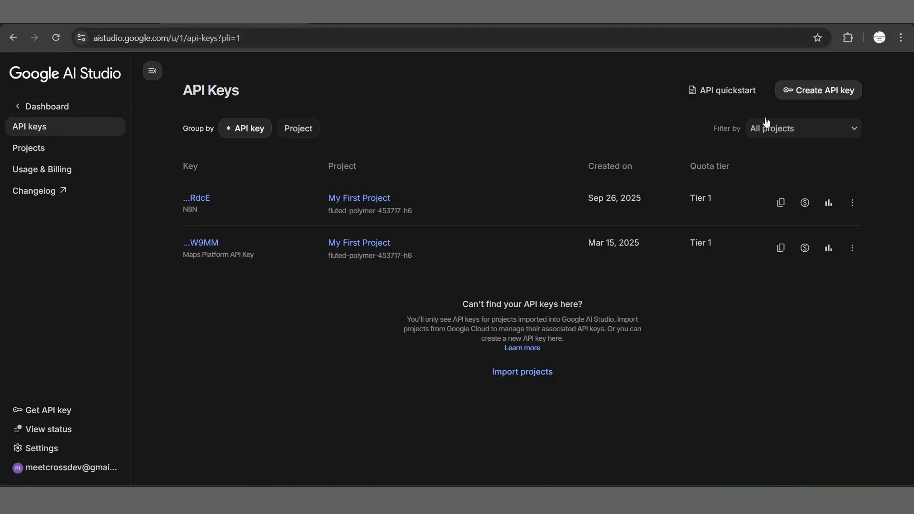
{"action": "left_click", "coordinate": [809, 95]}
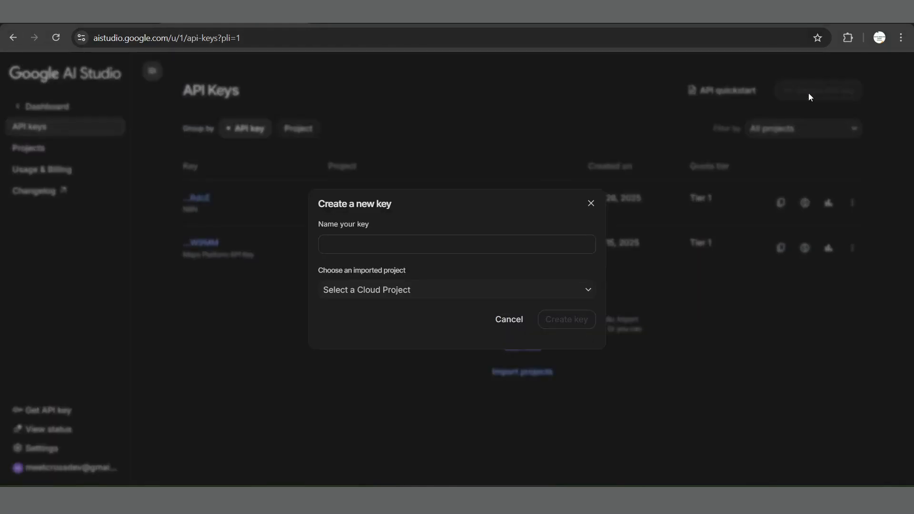
{"action": "left_click", "coordinate": [452, 249]}
{"action": "type", "text": "n8n api key"}
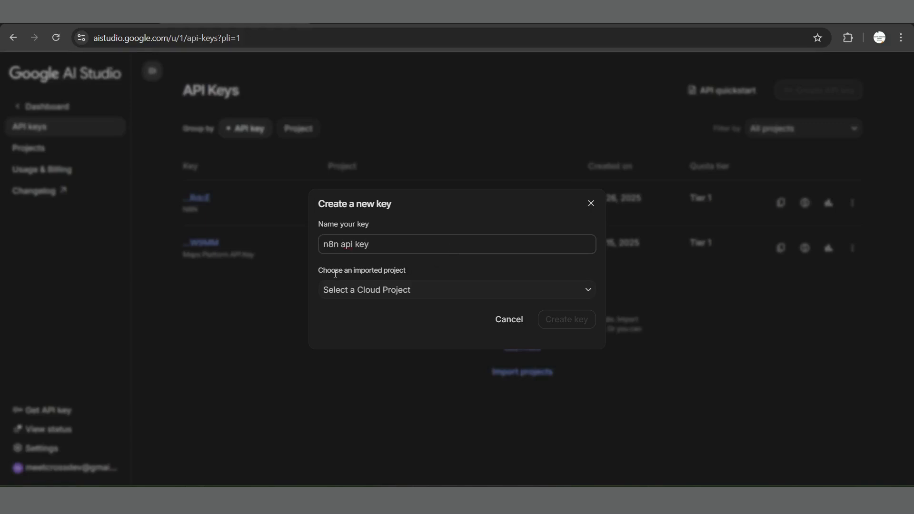
{"action": "left_click", "coordinate": [375, 291]}
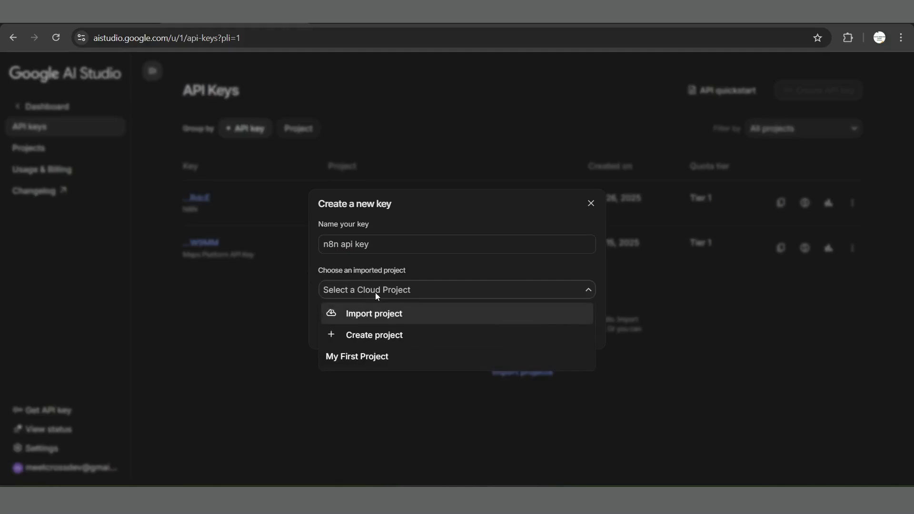
{"action": "left_click", "coordinate": [363, 357]}
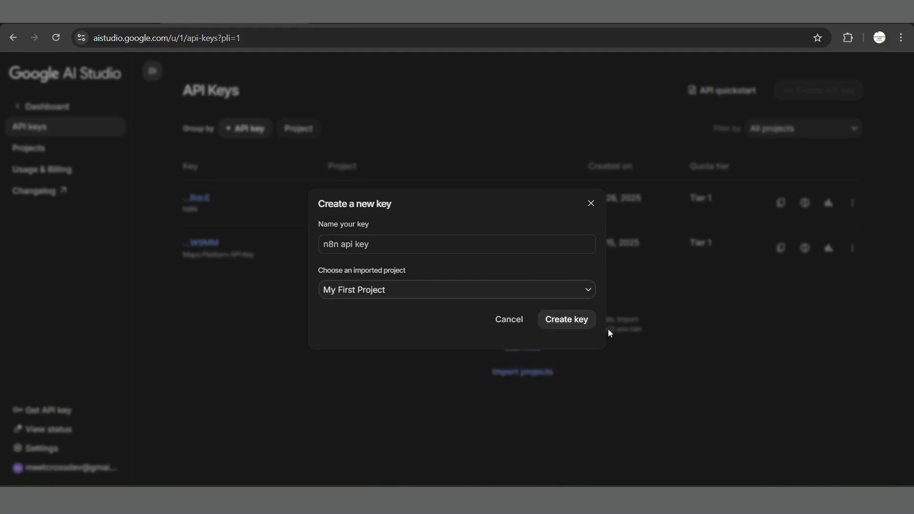
Step: Dismiss the new key form without creating the key, return to n8n, and discard the unsaved Gemini credential
{"action": "left_click", "coordinate": [594, 210]}
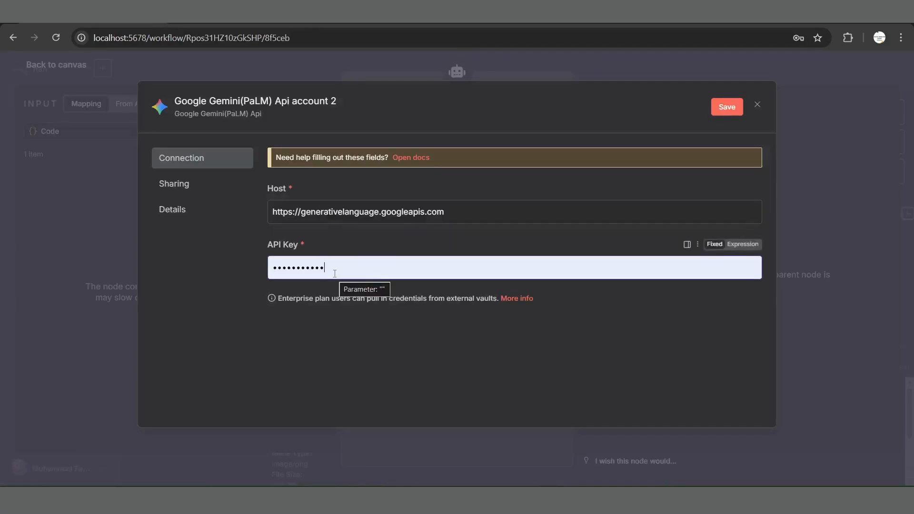
{"action": "left_click", "coordinate": [757, 105]}
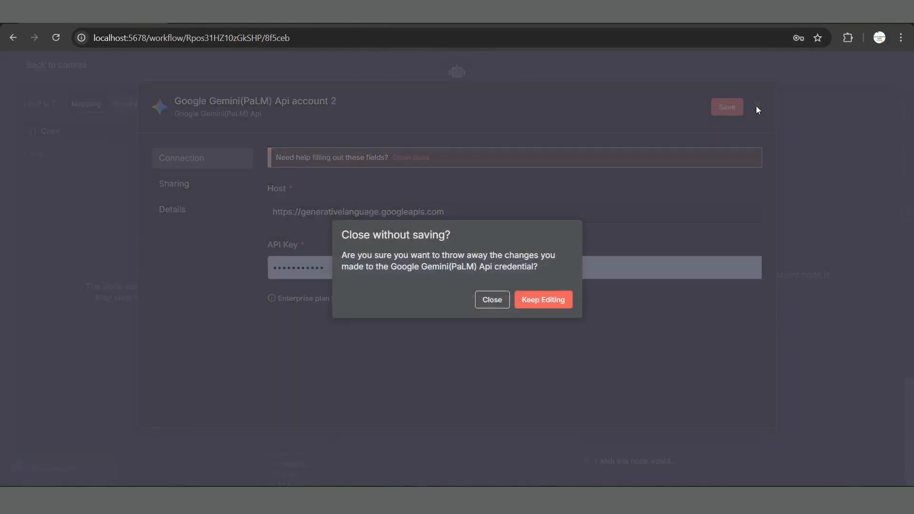
{"action": "left_click", "coordinate": [490, 303]}
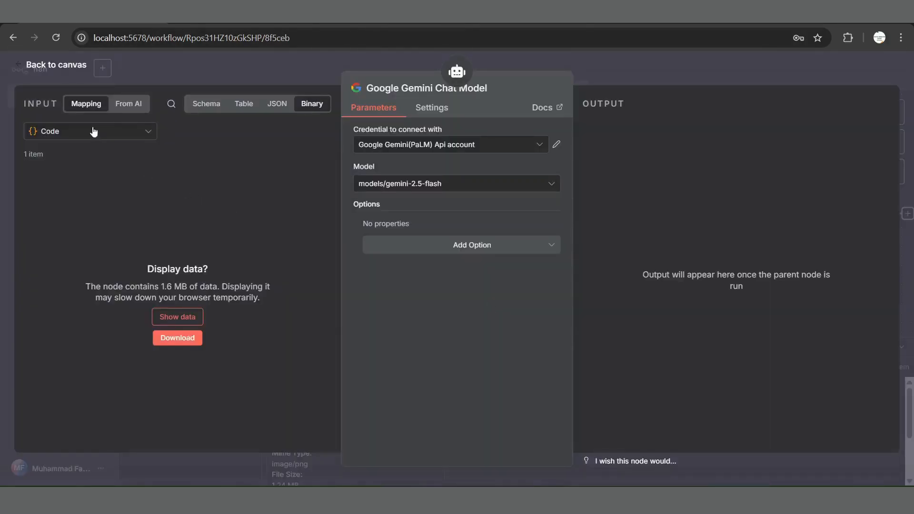
Step: Set the AI Agent's prompt source to Define below and map the Code node's imageBase64 field as the user message
{"action": "left_click", "coordinate": [73, 74]}
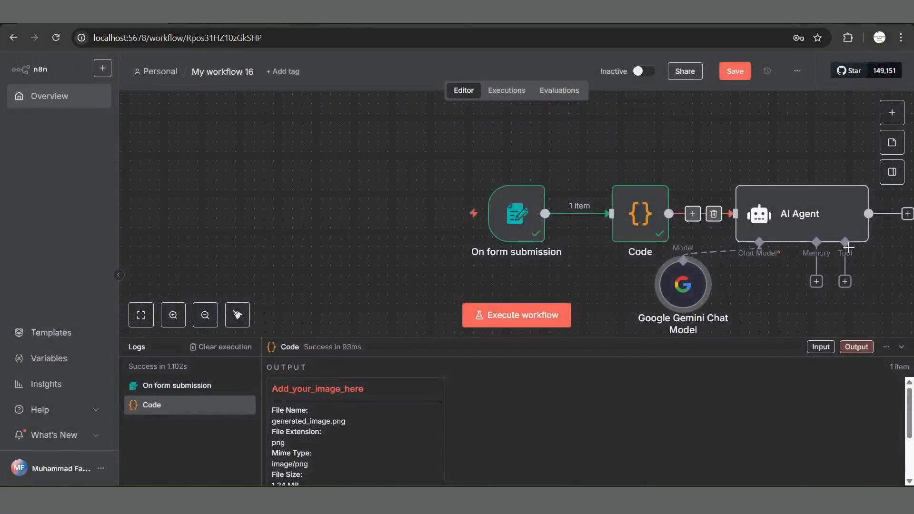
{"action": "double_click", "coordinate": [803, 223]}
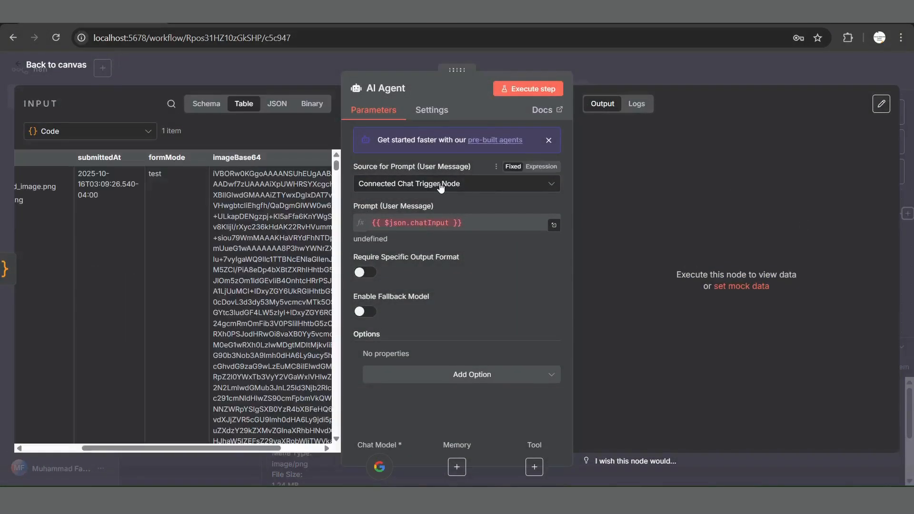
{"action": "left_click", "coordinate": [440, 187]}
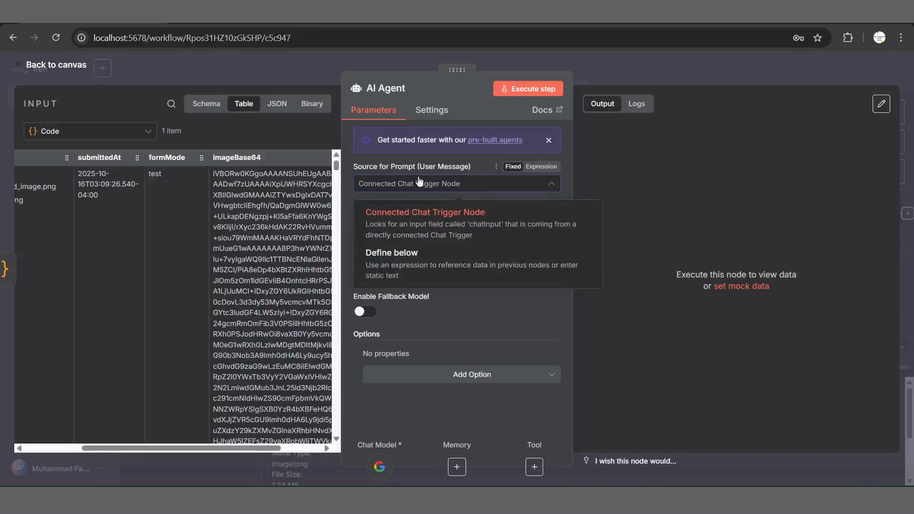
{"action": "left_click", "coordinate": [390, 264]}
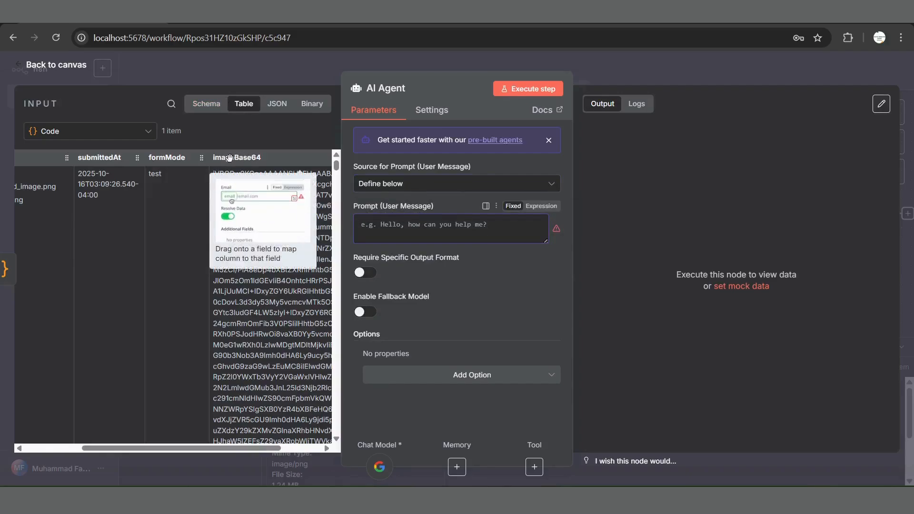
{"action": "left_click_drag", "start_coordinate": [229, 158], "coordinate": [388, 224]}
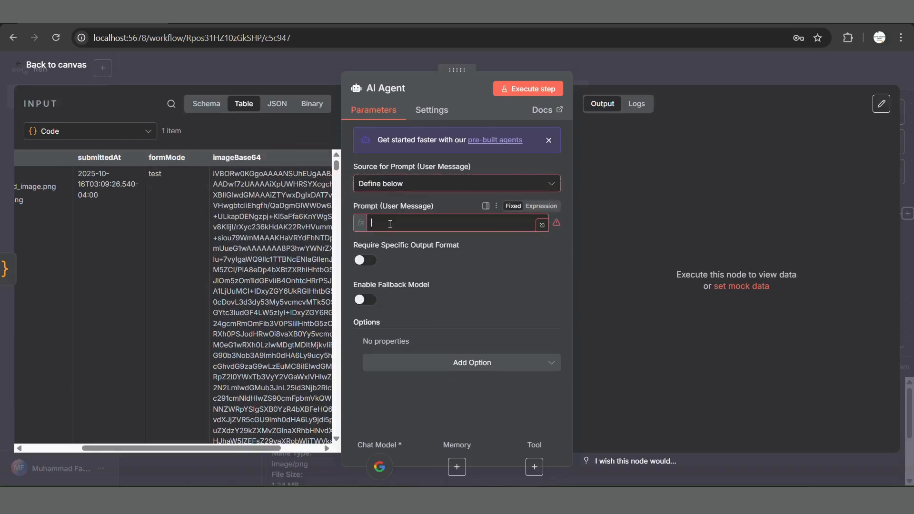
{"action": "left_click", "coordinate": [453, 318]}
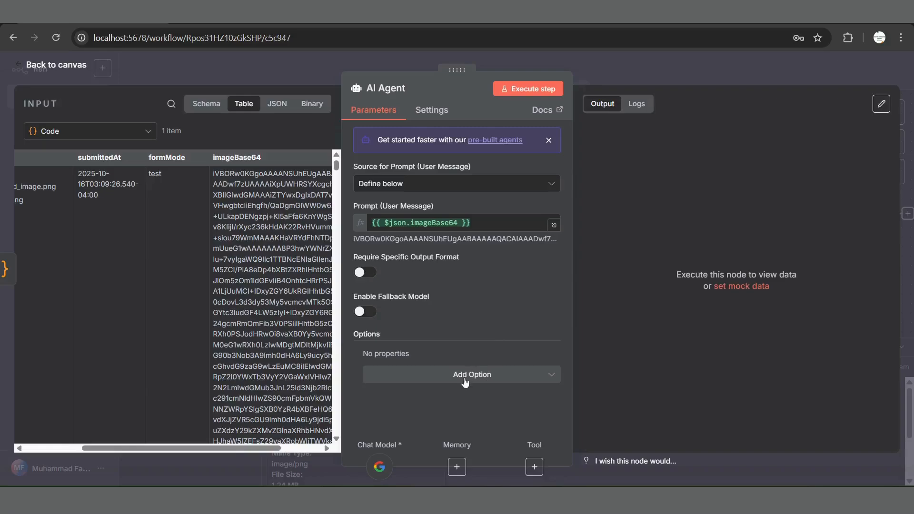
Step: Add a System Message option to the AI Agent and clear its default text
{"action": "left_click", "coordinate": [464, 375]}
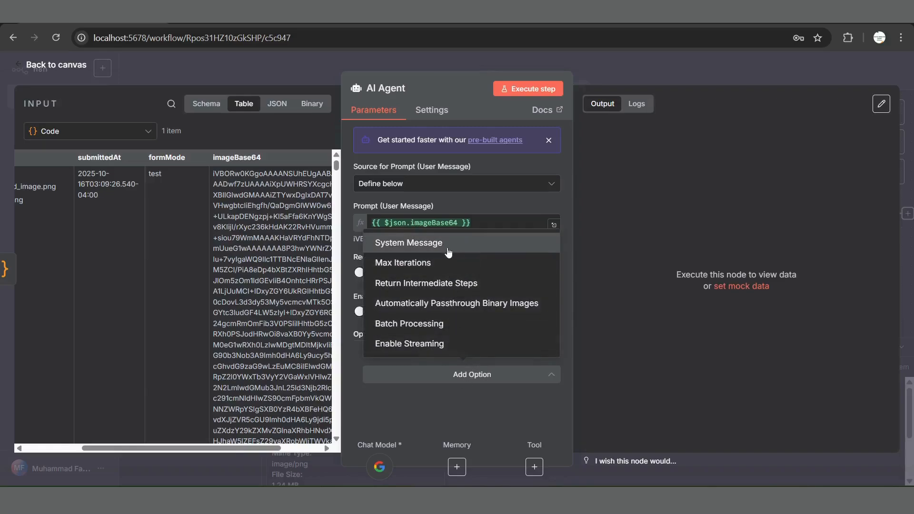
{"action": "left_click", "coordinate": [448, 252]}
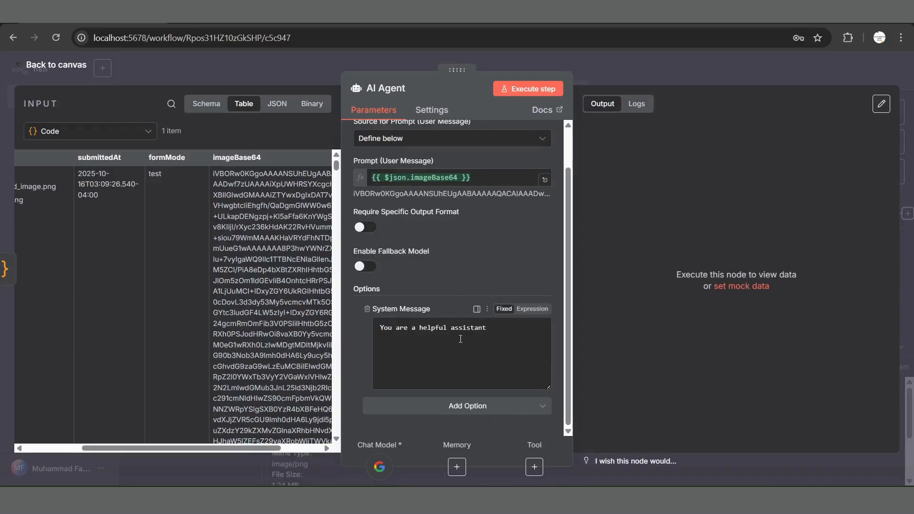
{"action": "triple_click", "coordinate": [460, 339]}
{"action": "key", "text": "BackSpace"}
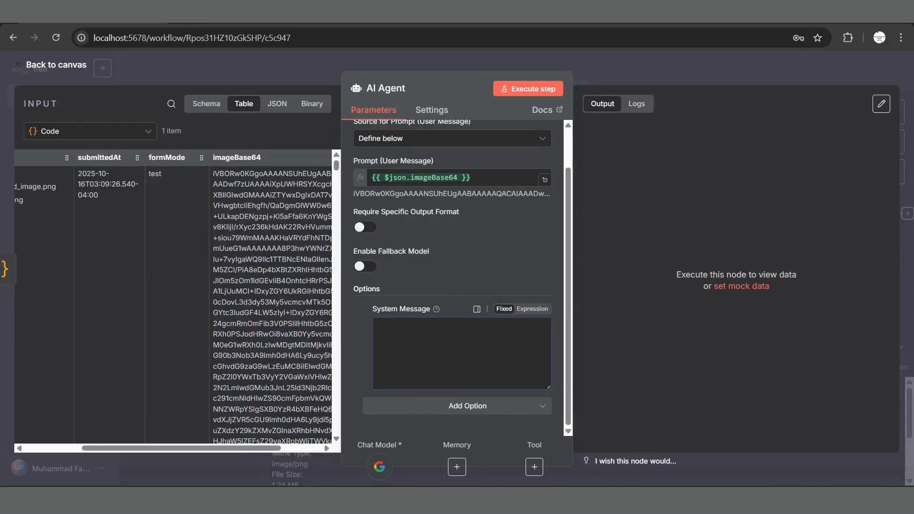
Step: Copy the e-commerce photo analyst prompt from Notepad, paste it as the AI Agent's system message, and save the workflow
{"action": "key", "text": "alt+Tab"}
{"action": "key", "text": "ctrl+a"}
{"action": "key", "text": "ctrl+c"}
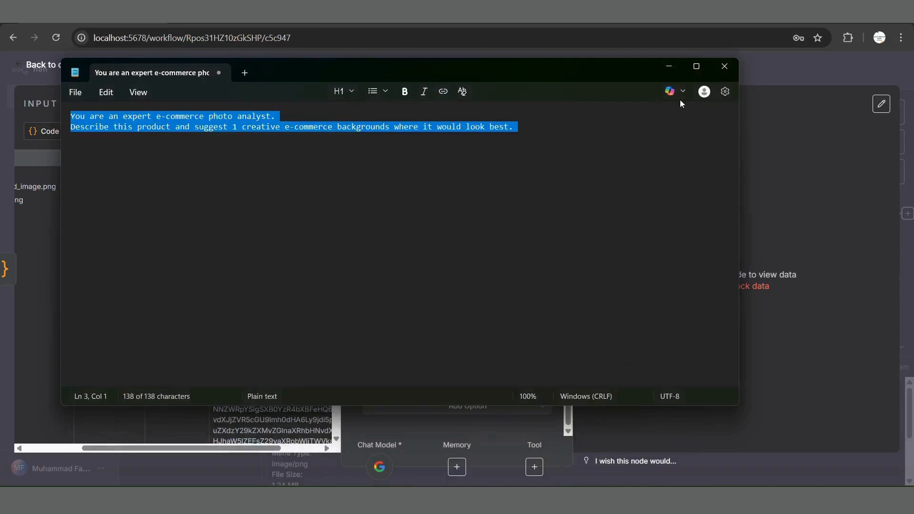
{"action": "left_click", "coordinate": [669, 67]}
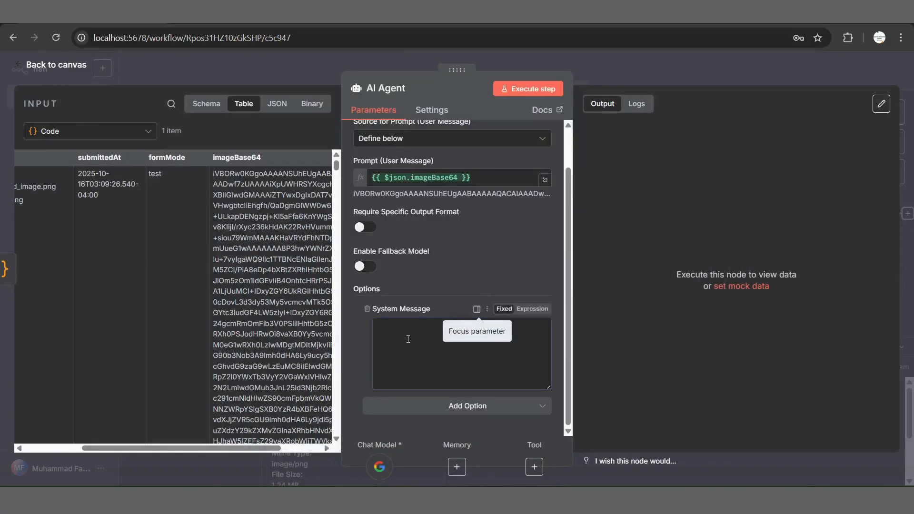
{"action": "left_click", "coordinate": [409, 339]}
{"action": "key", "text": "ctrl+v"}
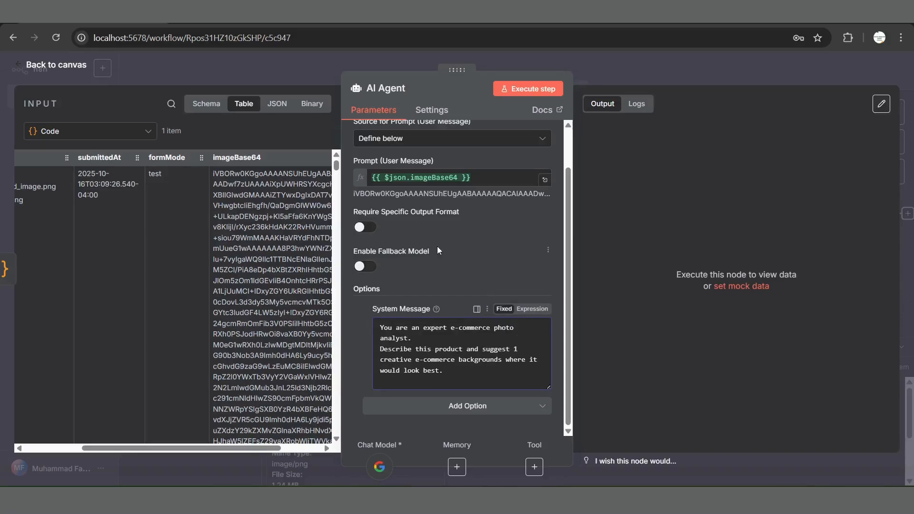
{"action": "key", "text": "ctrl+s"}
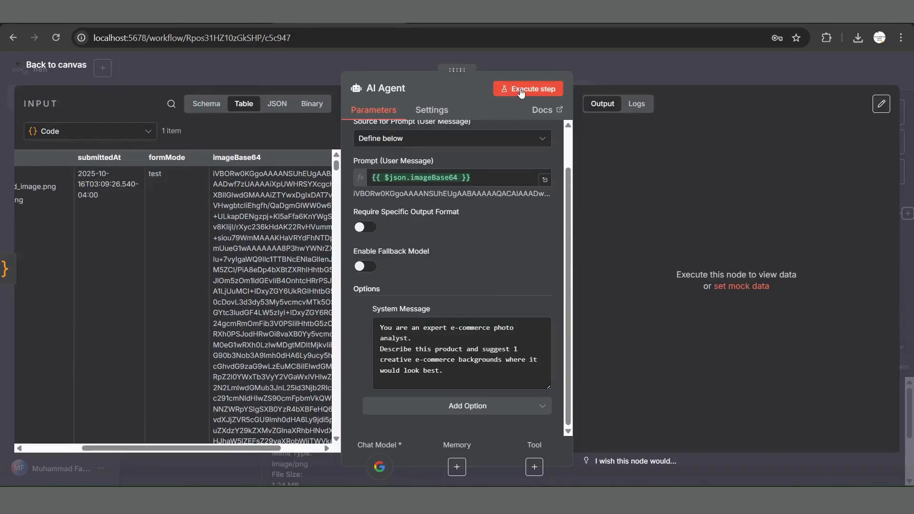
Step: Execute the AI Agent node, review its output, and return to the canvas
{"action": "left_click", "coordinate": [521, 93]}
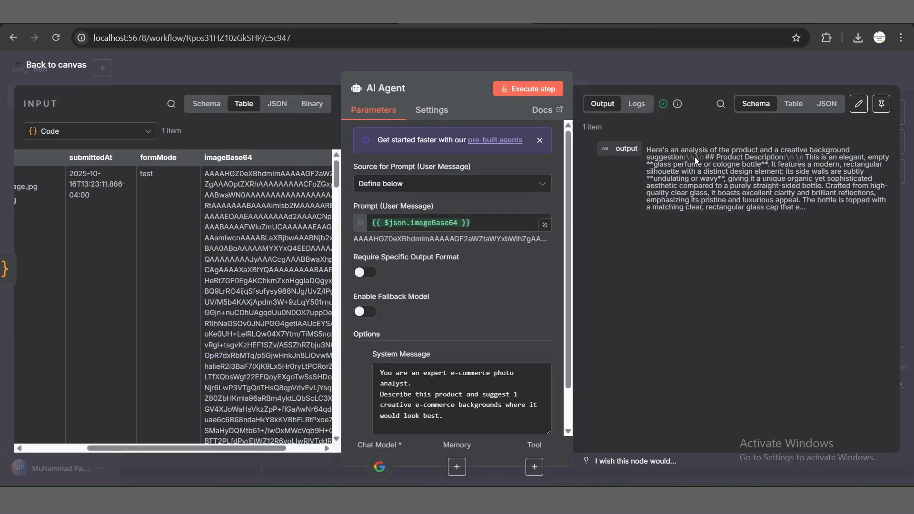
{"action": "left_click_drag", "start_coordinate": [686, 158], "coordinate": [698, 160]}
{"action": "left_click", "coordinate": [694, 179]}
{"action": "left_click", "coordinate": [69, 68]}
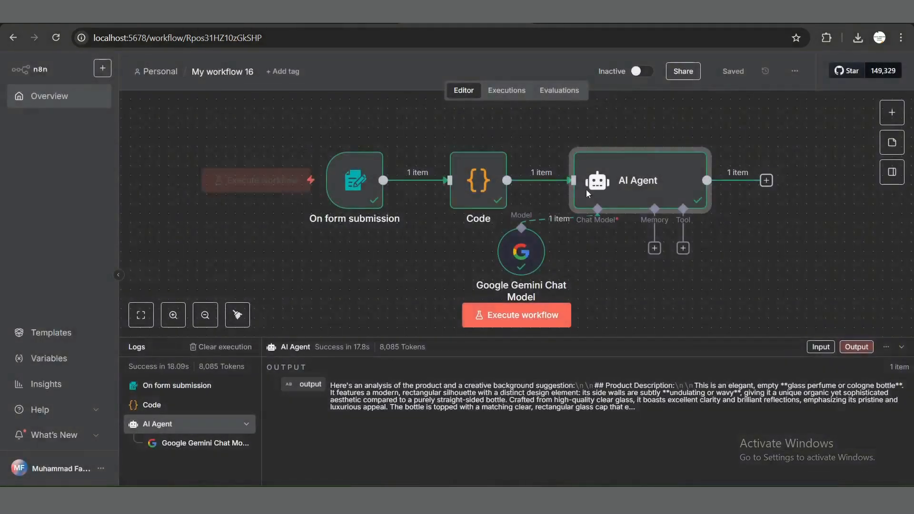
Step: Add a second Code node after the AI Agent
{"action": "left_click", "coordinate": [766, 181]}
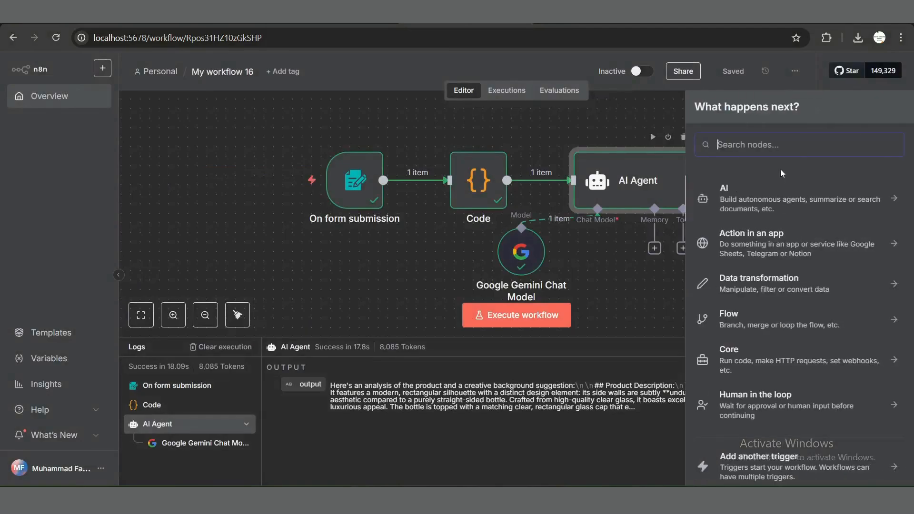
{"action": "type", "text": "code"}
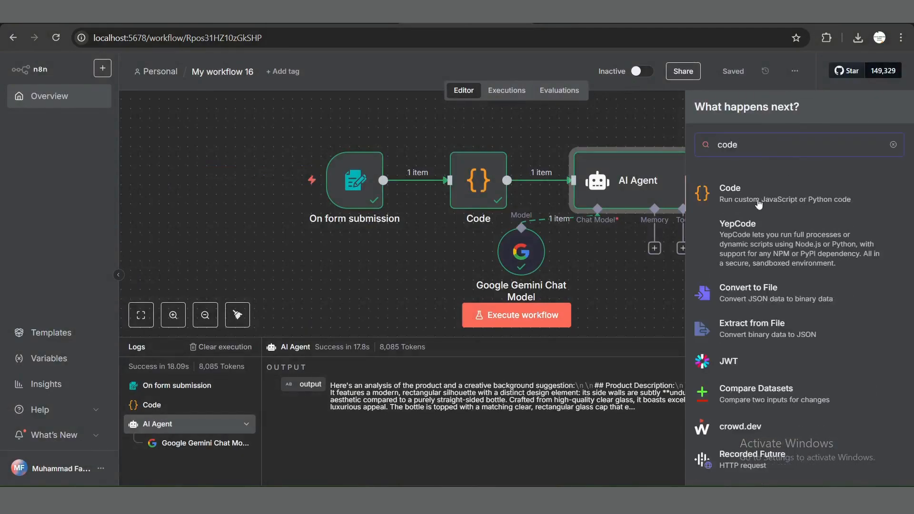
{"action": "left_click", "coordinate": [730, 188]}
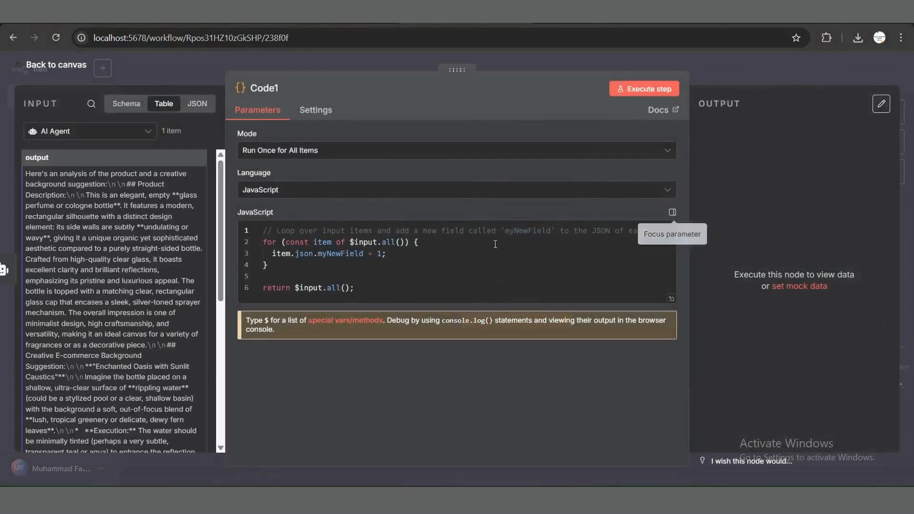
Step: Replace the Code1 node's default JavaScript with the prompt-splitting code copied from Notepad, which returns a prompts array
{"action": "left_click", "coordinate": [438, 252]}
{"action": "key", "text": "ctrl+a"}
{"action": "key", "text": "BackSpace"}
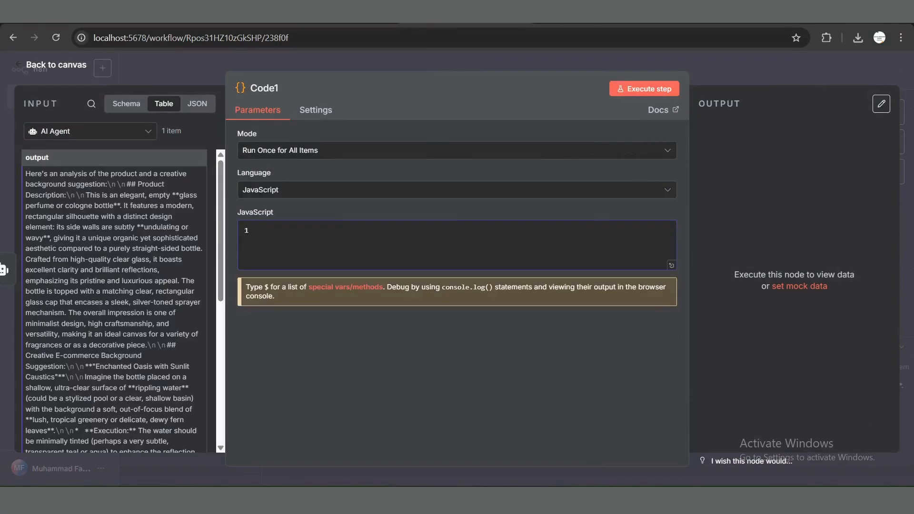
{"action": "key", "text": "alt+Tab"}
{"action": "key", "text": "ctrl+a"}
{"action": "key", "text": "ctrl+c"}
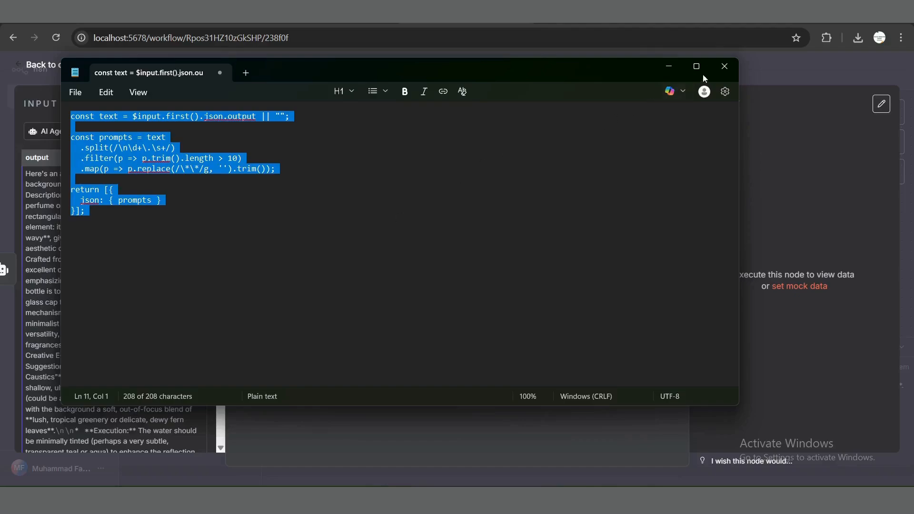
{"action": "left_click", "coordinate": [722, 66]}
{"action": "left_click", "coordinate": [363, 234]}
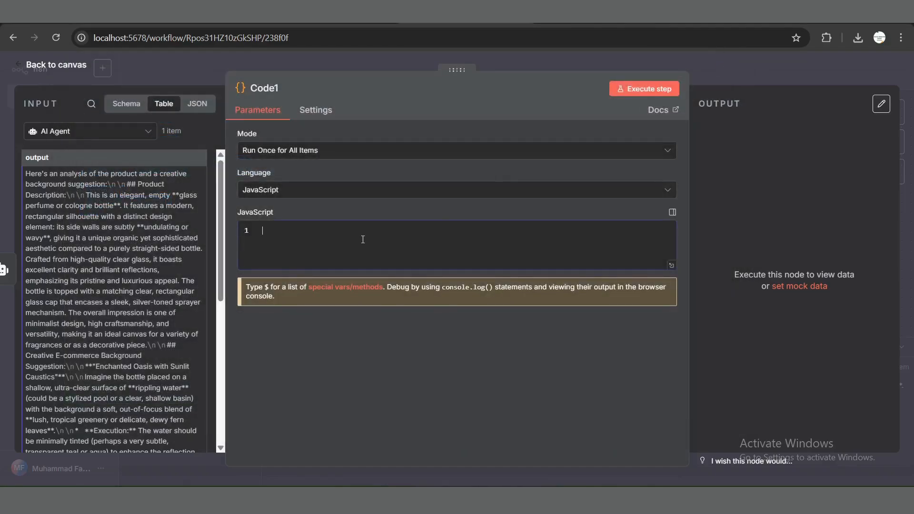
{"action": "key", "text": "ctrl+v"}
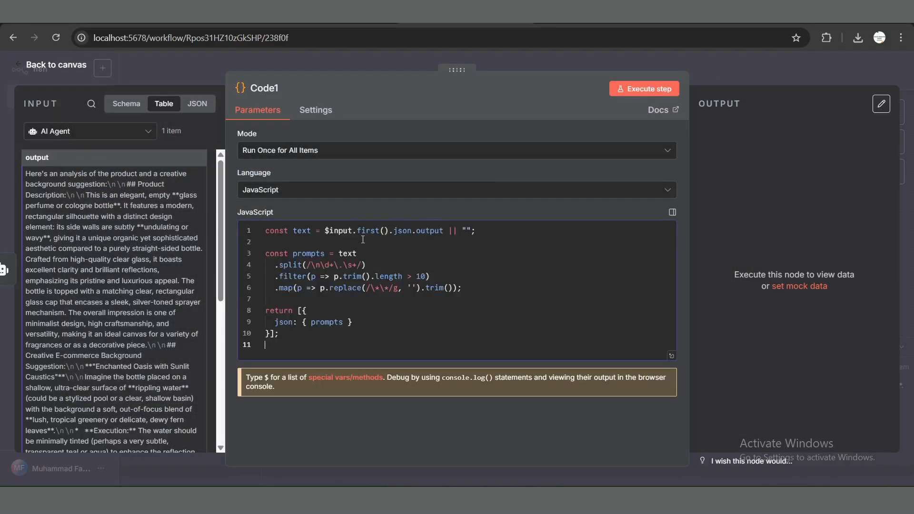
Step: Save the workflow, then execute the Code1 node and return to the canvas
{"action": "key", "text": "ctrl+s"}
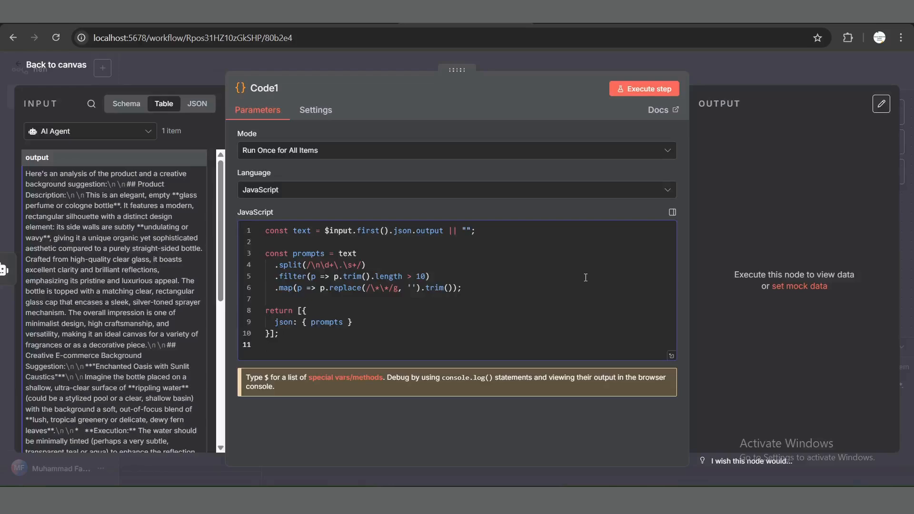
{"action": "left_click", "coordinate": [635, 93]}
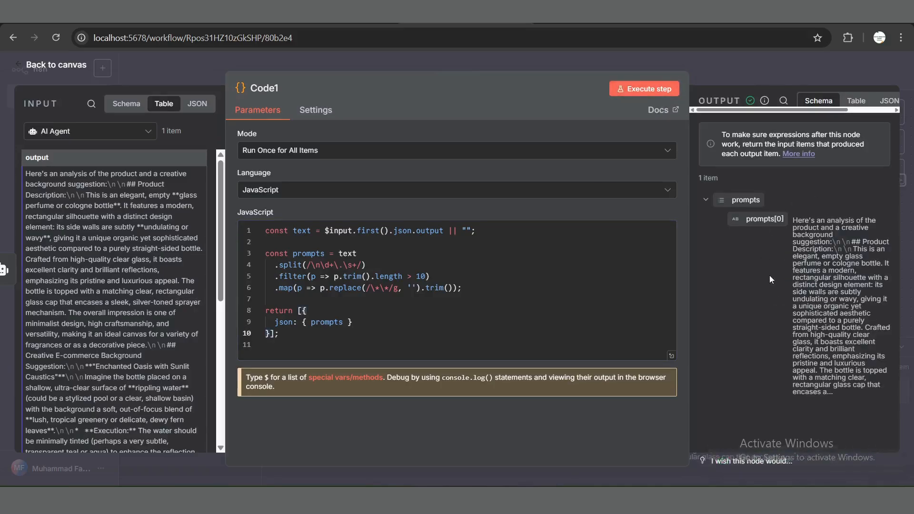
{"action": "left_click", "coordinate": [56, 65]}
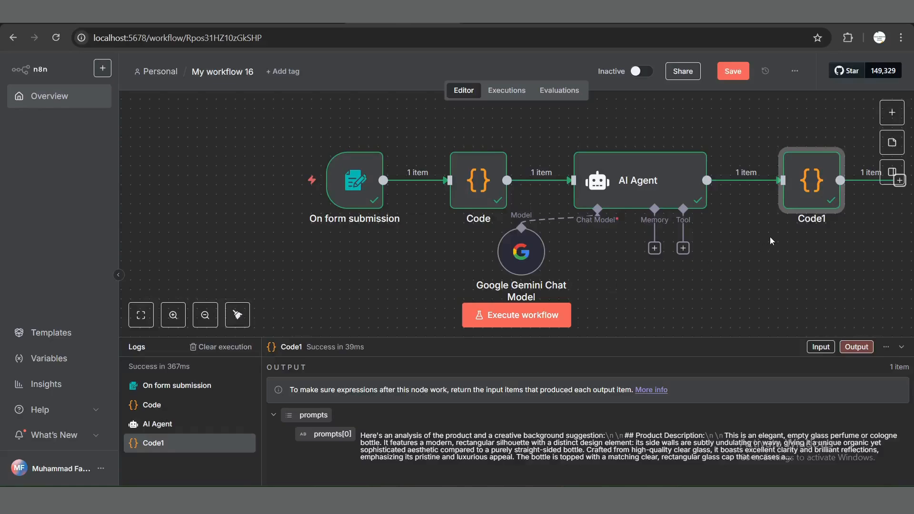
Step: Add an HTTP Request node after the Code1 node, finding it with the search "http"
{"action": "scroll", "coordinate": [770, 237], "scroll_direction": "right", "scroll_amount": 5}
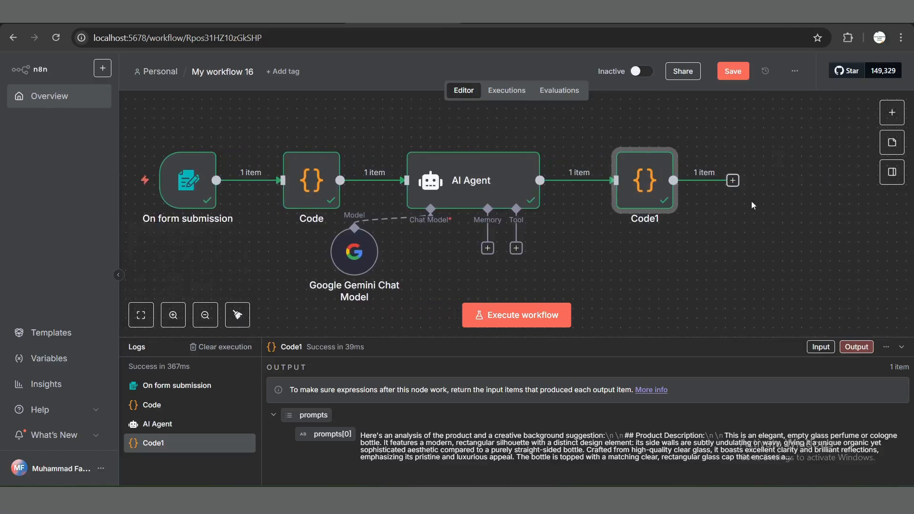
{"action": "left_click", "coordinate": [733, 180]}
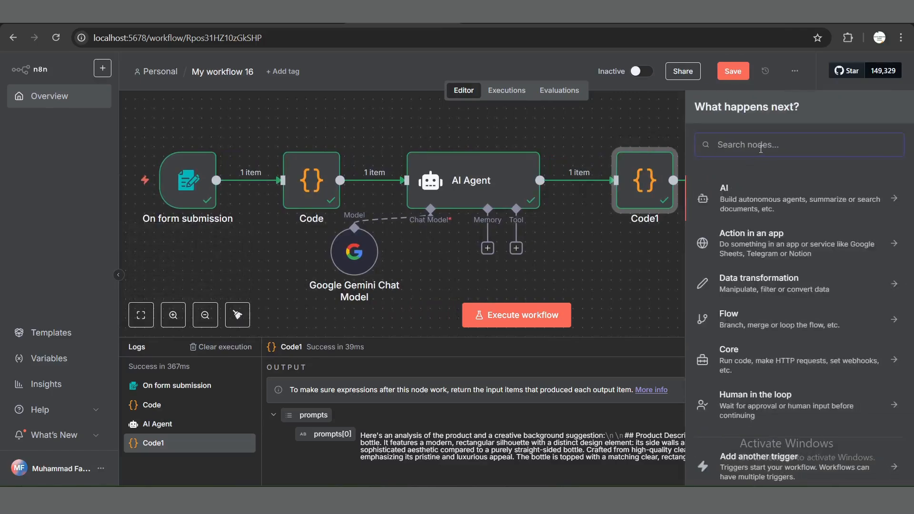
{"action": "type", "text": "http"}
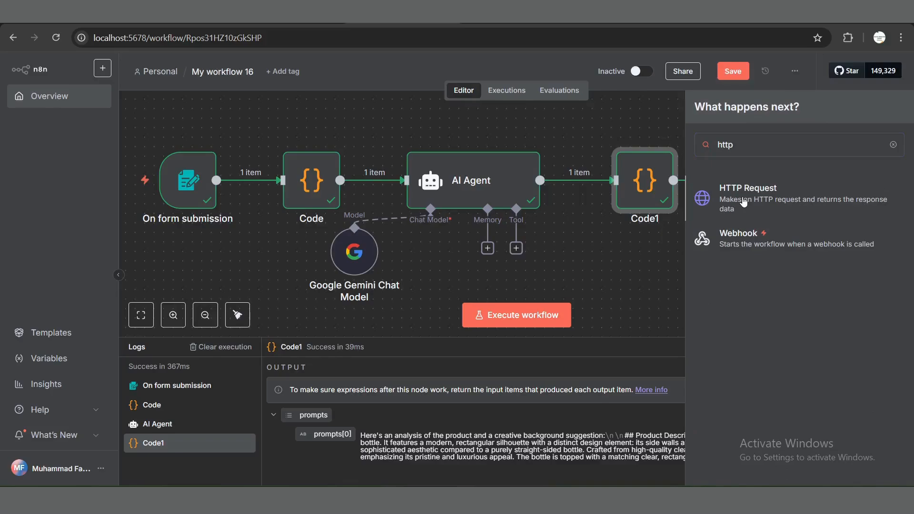
{"action": "left_click", "coordinate": [743, 201]}
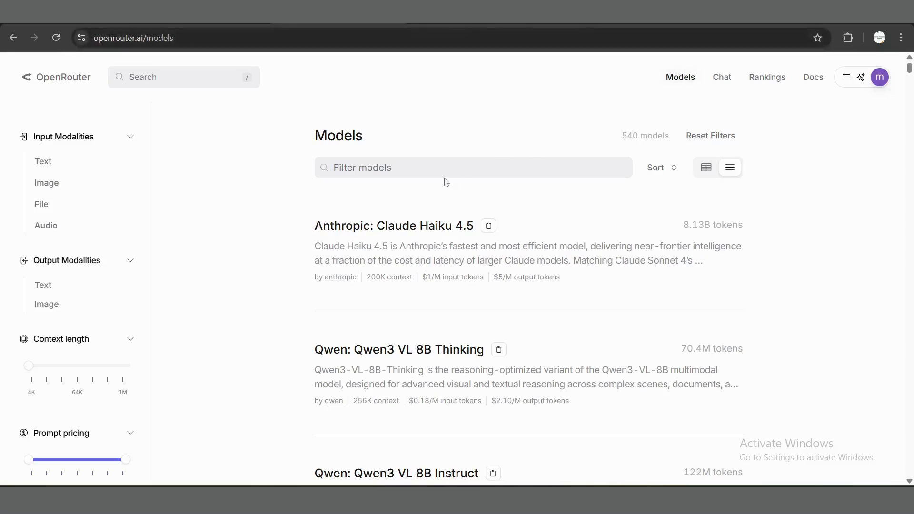
Step: Switch to OpenRouter, search the models for "image", and open Google: Gemini 2.5 Flash Image (Nano Banana)
{"action": "left_click", "coordinate": [441, 164]}
{"action": "type", "text": "image"}
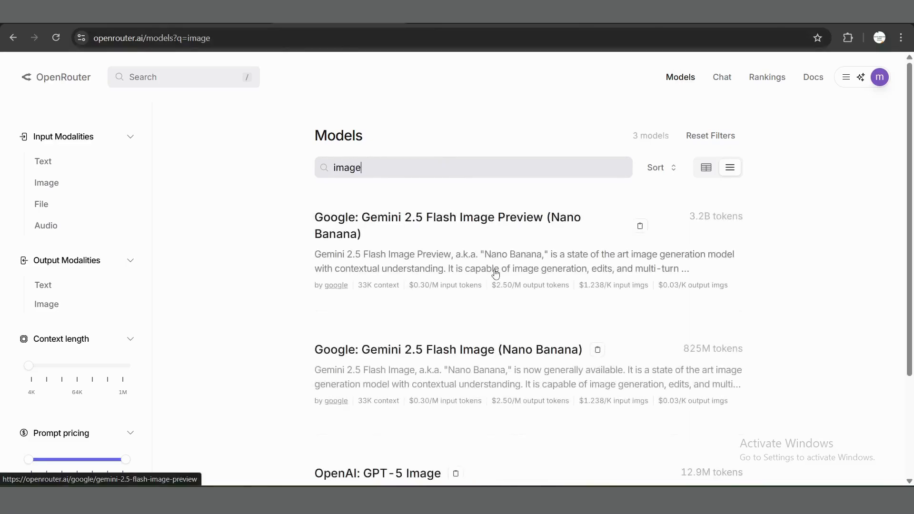
{"action": "scroll", "coordinate": [495, 273], "scroll_direction": "down", "scroll_amount": 1}
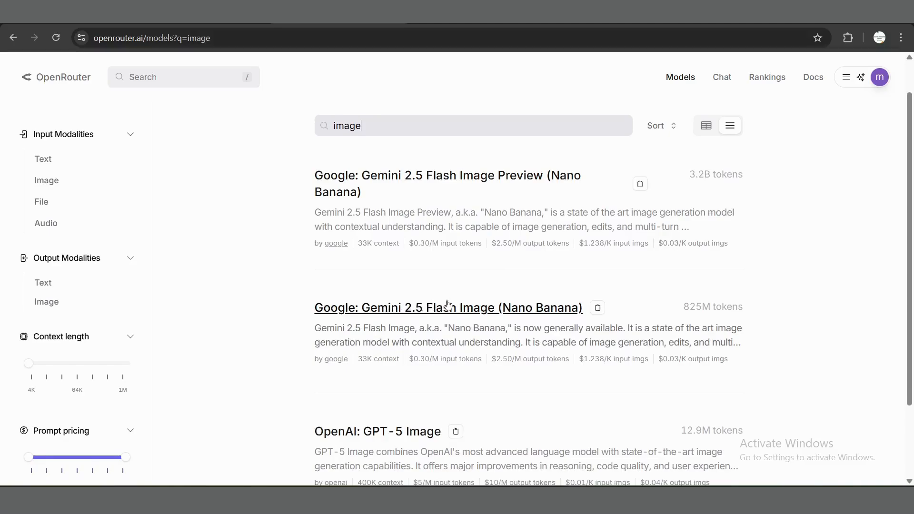
{"action": "left_click", "coordinate": [472, 307]}
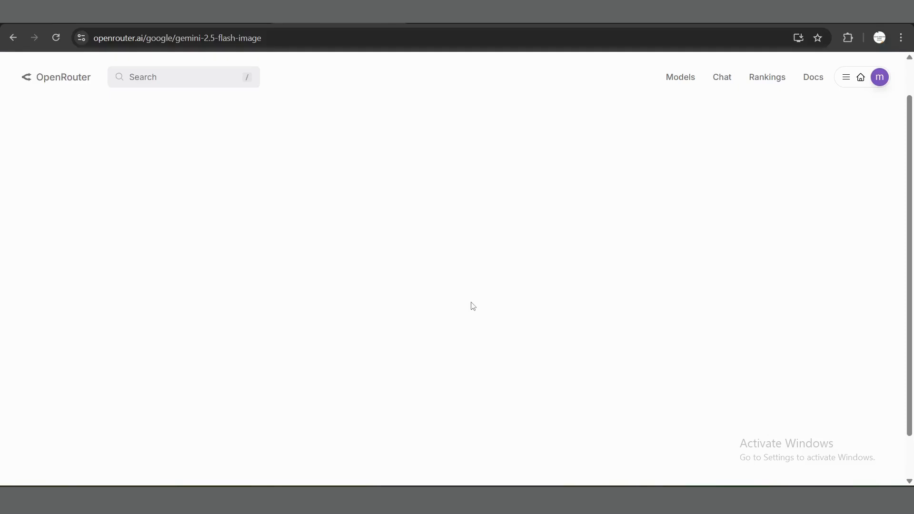
Step: Show the model's API sample code as curl and copy it
{"action": "scroll", "coordinate": [459, 328], "scroll_direction": "down", "scroll_amount": 2}
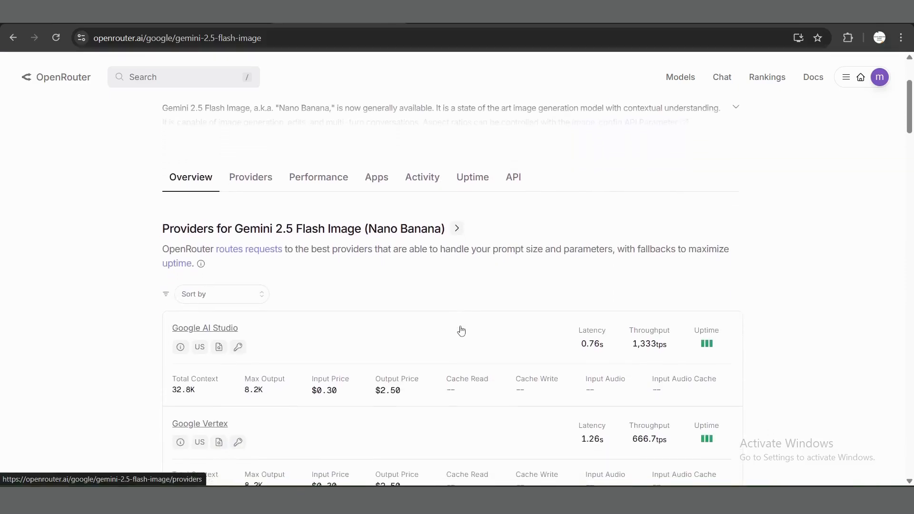
{"action": "left_click", "coordinate": [513, 182]}
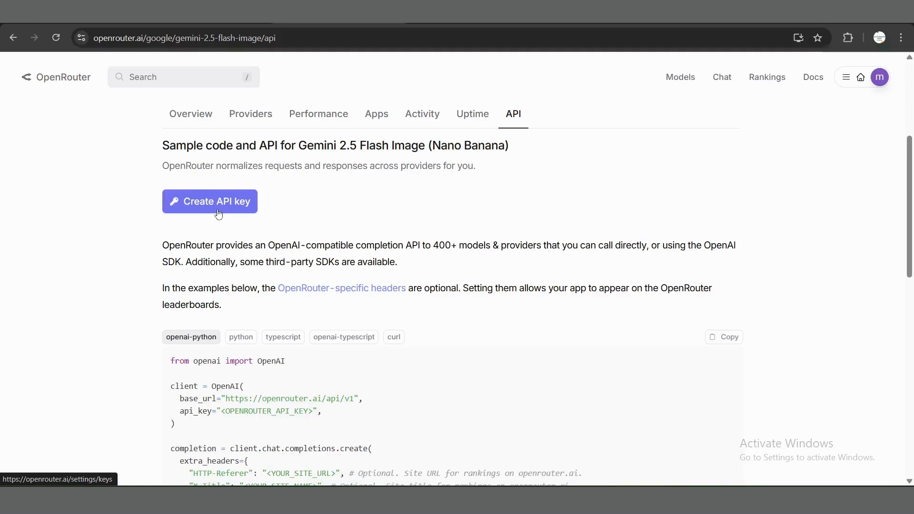
{"action": "scroll", "coordinate": [386, 219], "scroll_direction": "down", "scroll_amount": 2}
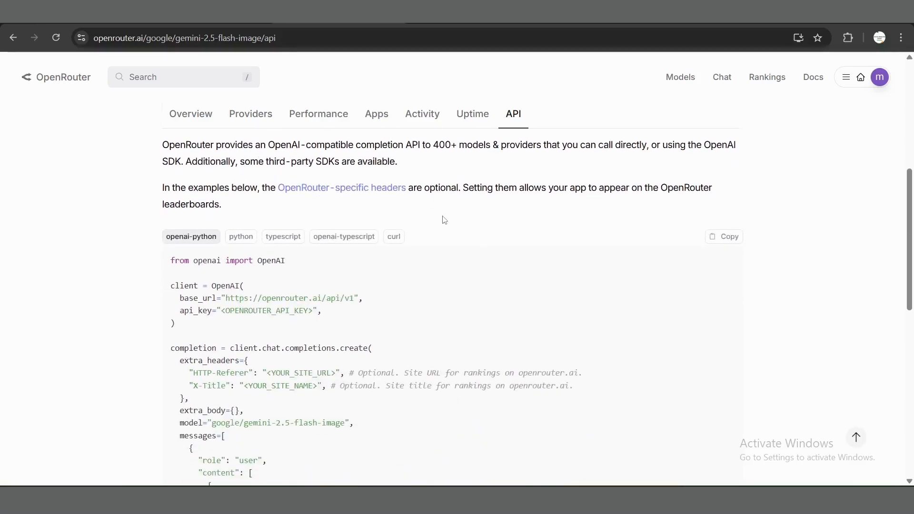
{"action": "left_click", "coordinate": [395, 238]}
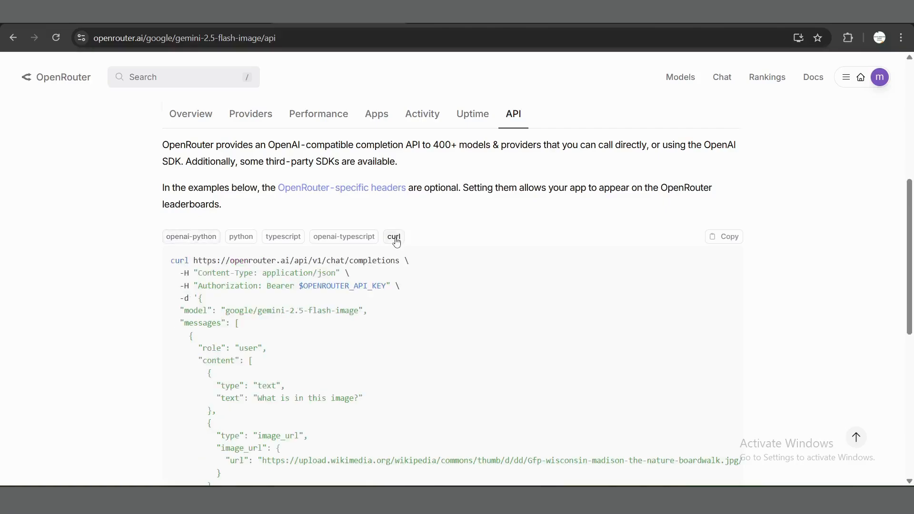
{"action": "left_click", "coordinate": [721, 243]}
Step: Return to n8n and import the copied OpenRouter cURL command into the HTTP Request node
{"action": "key", "text": "ctrl+shift+Tab"}
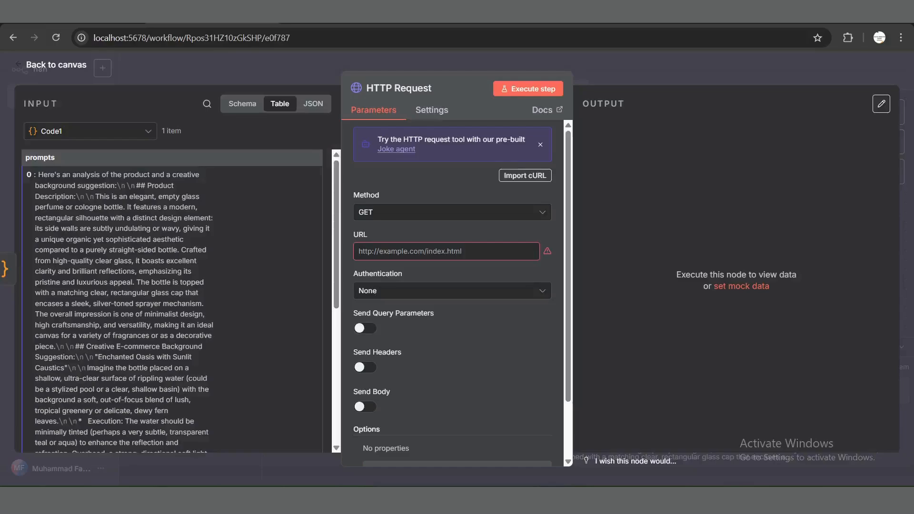
{"action": "left_click", "coordinate": [521, 178]}
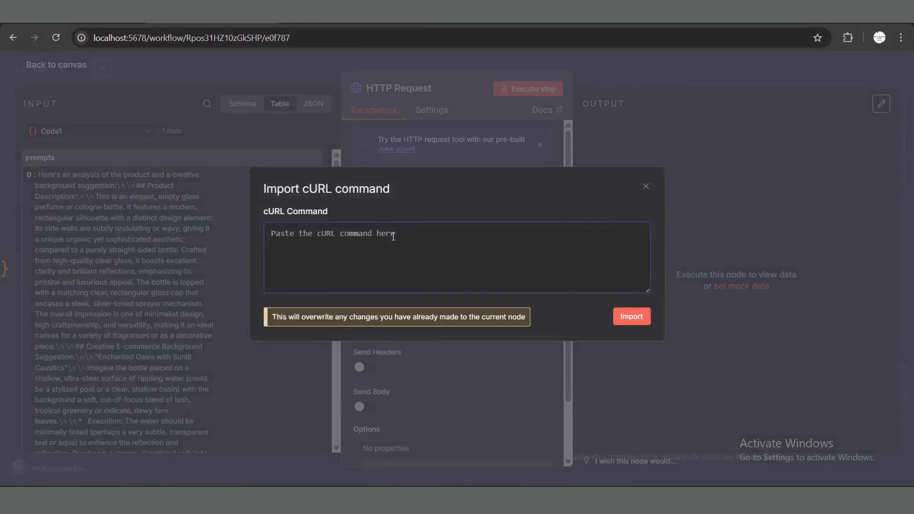
{"action": "key", "text": "ctrl+v"}
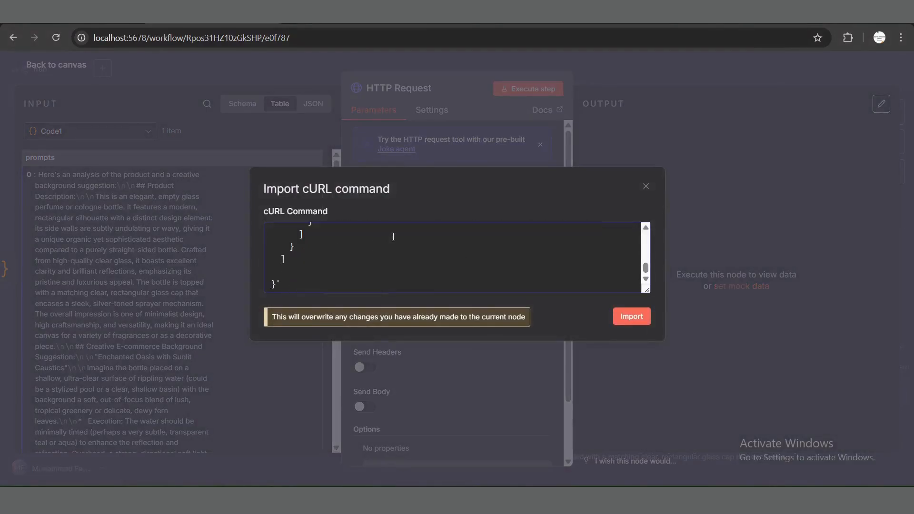
{"action": "left_click", "coordinate": [630, 317]}
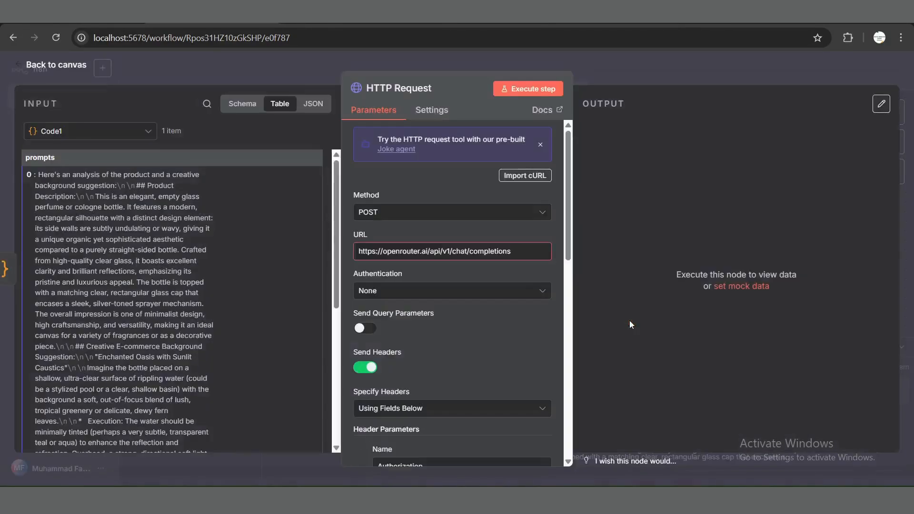
Step: Delete the image_url content block and the comma before it from the HTTP Request's JSON body
{"action": "scroll", "coordinate": [494, 363], "scroll_direction": "down", "scroll_amount": 2}
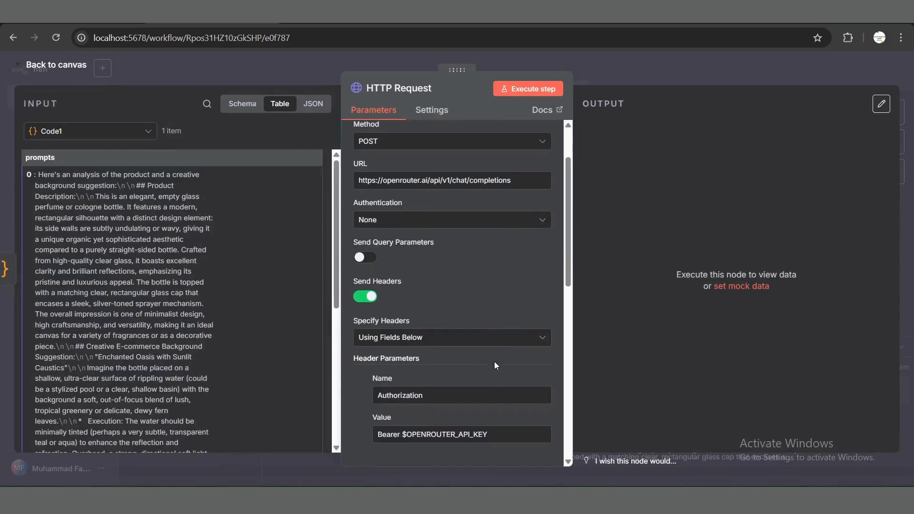
{"action": "scroll", "coordinate": [494, 362], "scroll_direction": "down", "scroll_amount": 2}
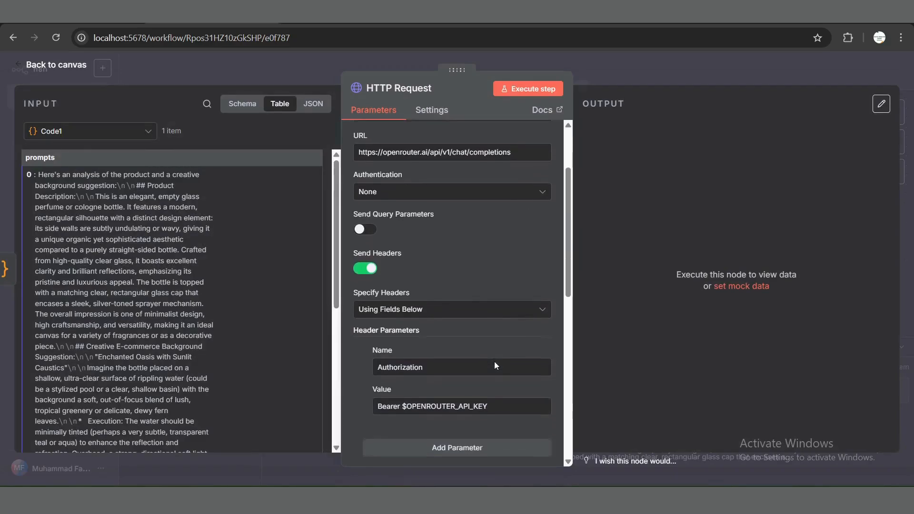
{"action": "scroll", "coordinate": [494, 361], "scroll_direction": "down", "scroll_amount": 3}
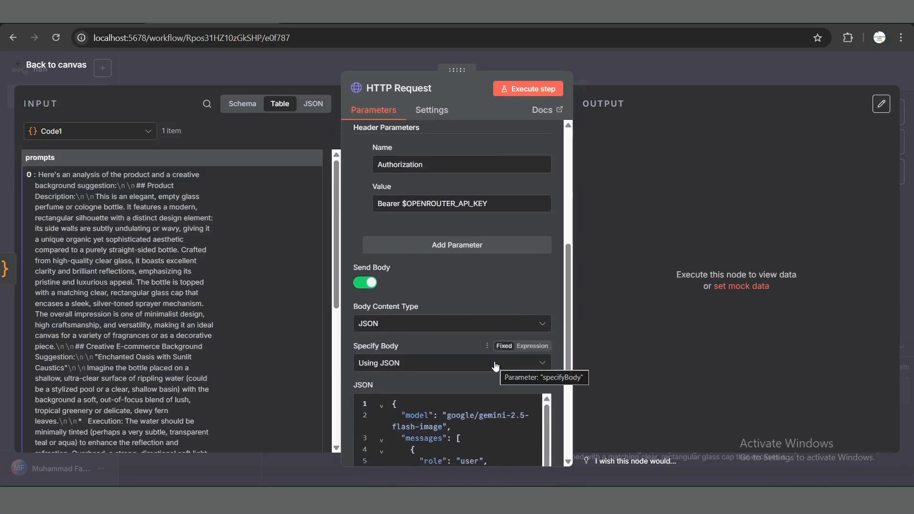
{"action": "scroll", "coordinate": [470, 324], "scroll_direction": "up", "scroll_amount": 1}
{"action": "scroll", "coordinate": [470, 323], "scroll_direction": "down", "scroll_amount": 5}
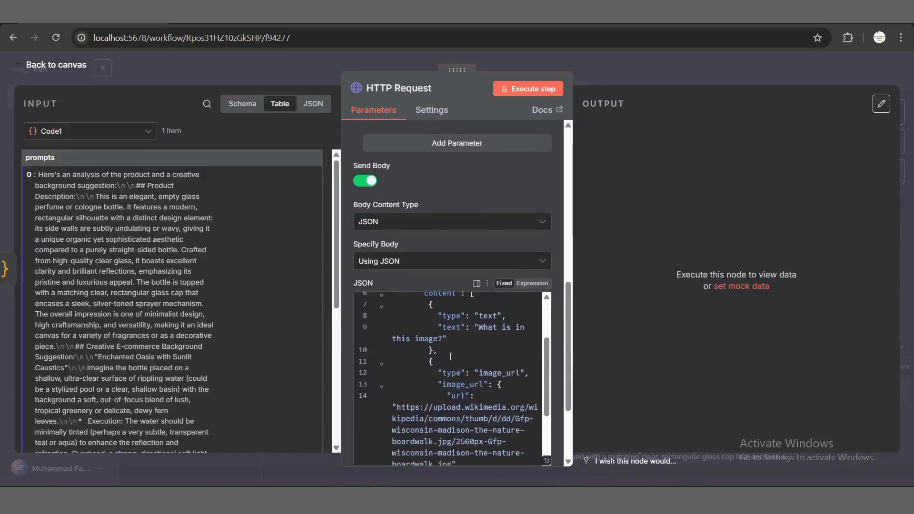
{"action": "left_click_drag", "start_coordinate": [429, 362], "coordinate": [460, 434]}
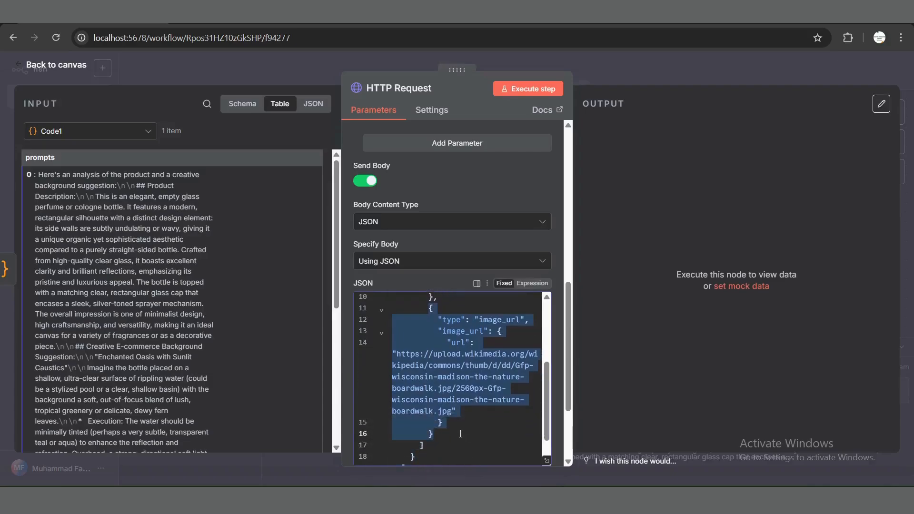
{"action": "key", "text": "BackSpace"}
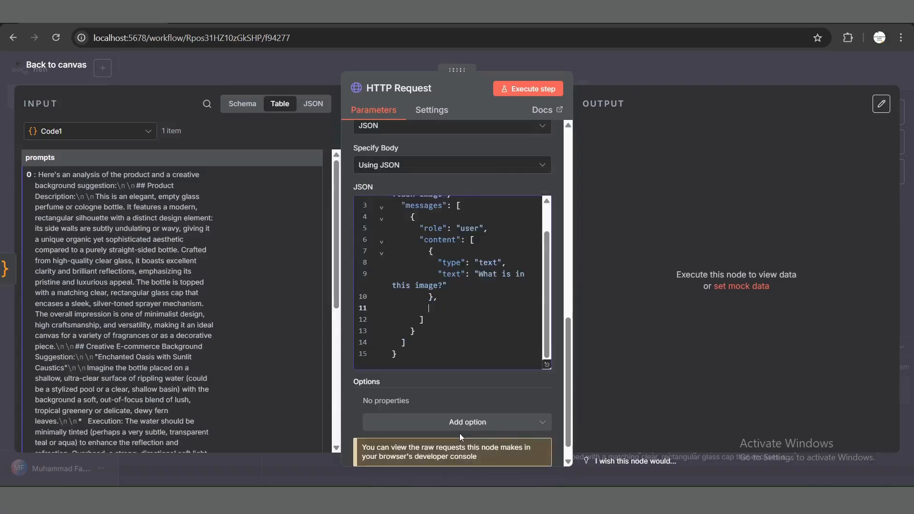
{"action": "key", "text": "BackSpace"}
{"action": "key", "text": "BackSpace"}
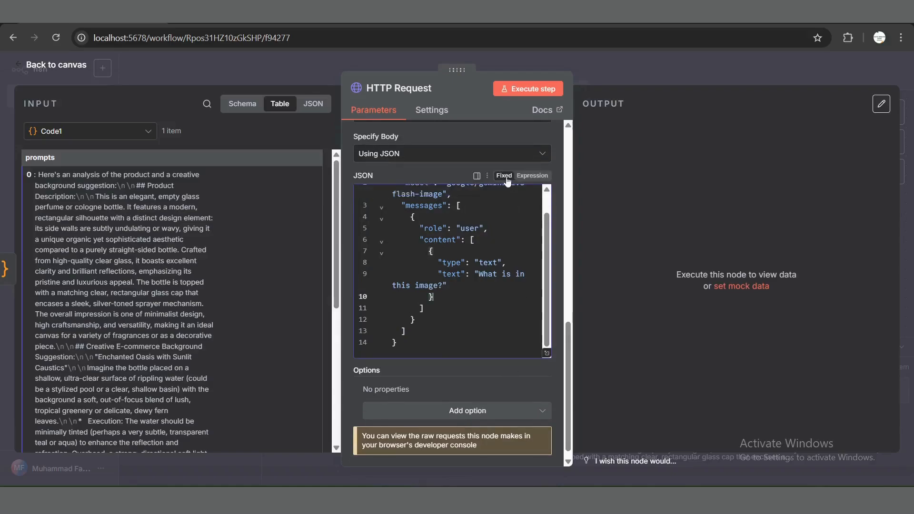
Step: Switch the JSON body to an expression and replace the sample question in "text" with {{ $json.prompts[0] }} from Code1
{"action": "left_click", "coordinate": [527, 175]}
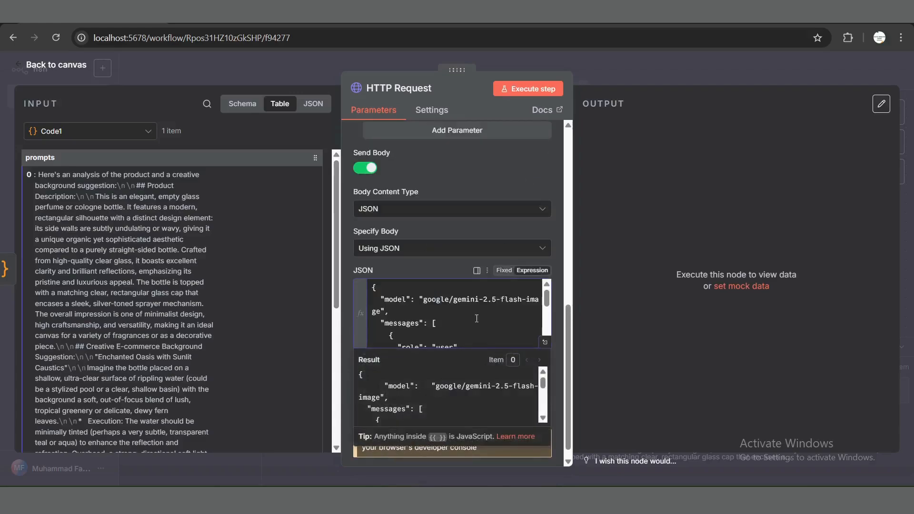
{"action": "scroll", "coordinate": [476, 318], "scroll_direction": "down", "scroll_amount": 3}
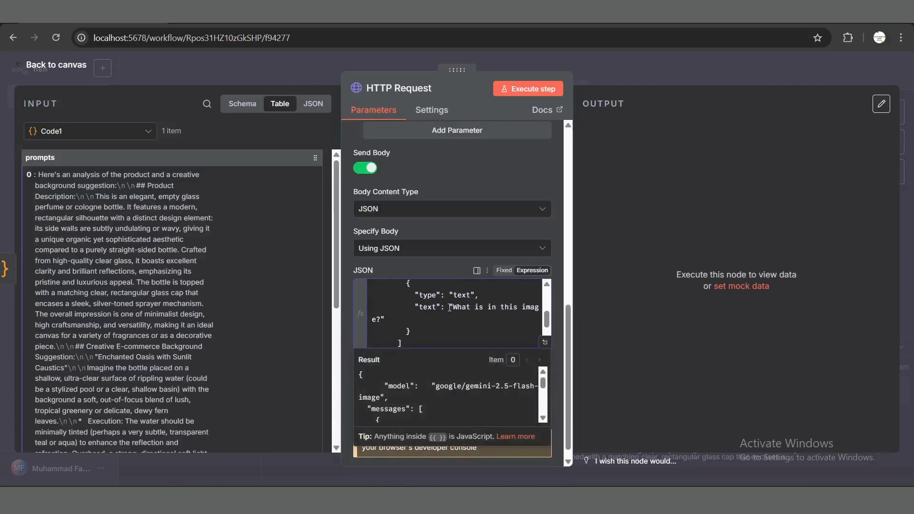
{"action": "left_click_drag", "start_coordinate": [449, 307], "coordinate": [448, 317]}
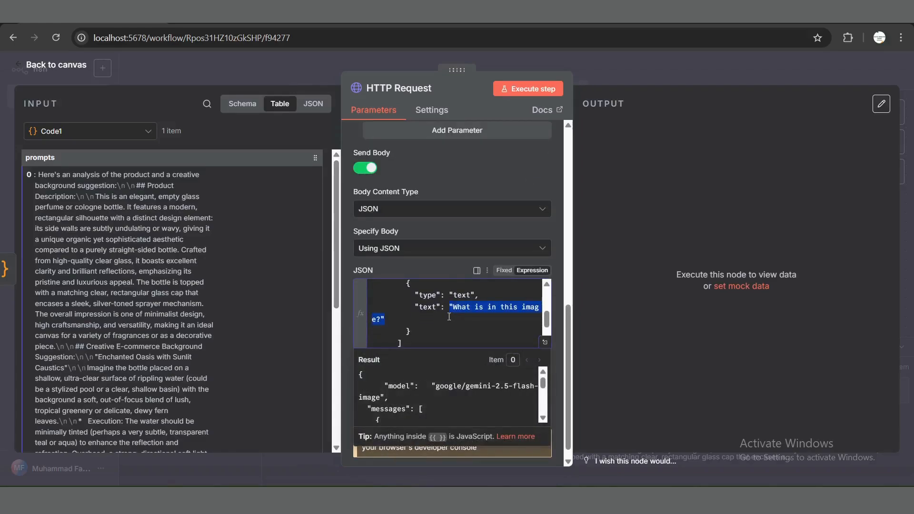
{"action": "key", "text": "BackSpace"}
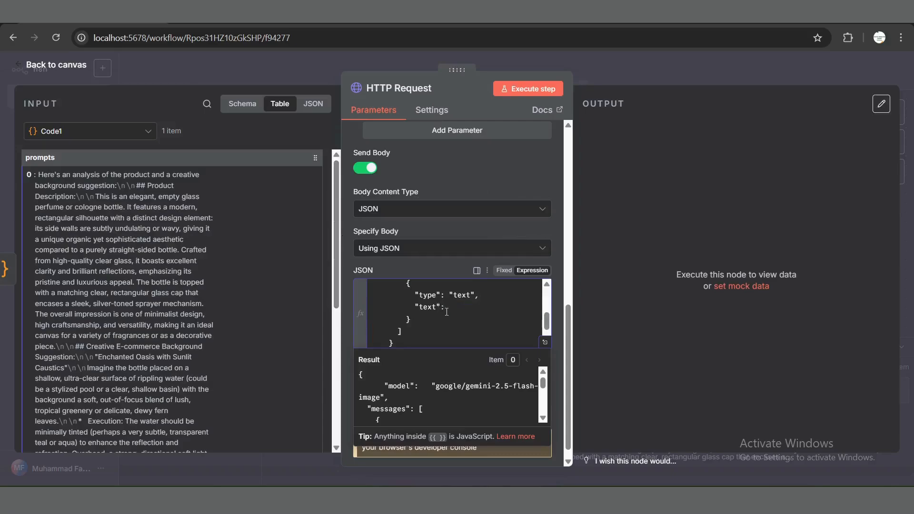
{"action": "left_click", "coordinate": [243, 106]}
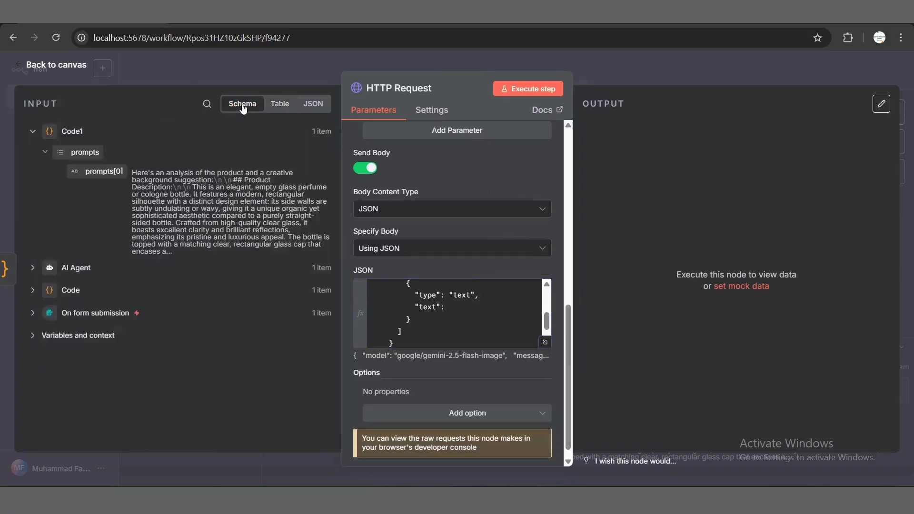
{"action": "left_click_drag", "start_coordinate": [296, 271], "coordinate": [528, 309]}
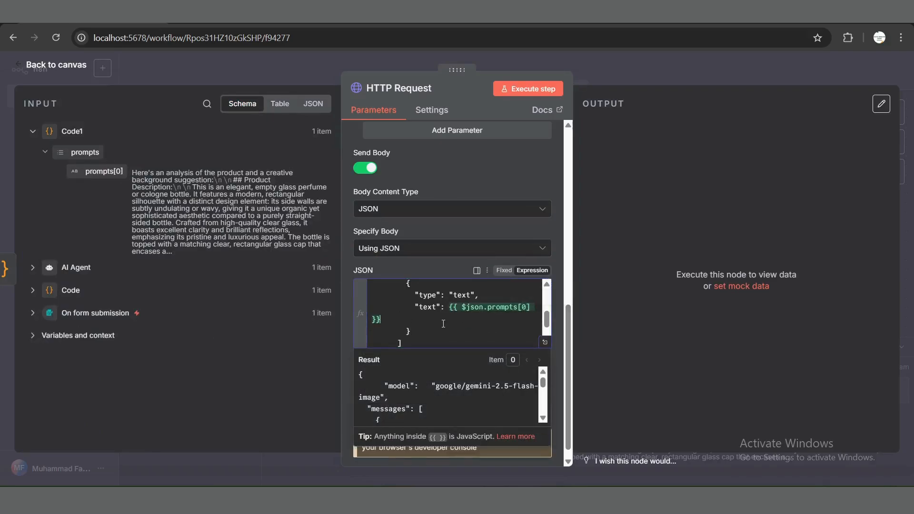
Step: Save the workflow and set the HTTP Request's authentication to Predefined Credential Type with OpenRouter as the credential type
{"action": "key", "text": "ctrl+s"}
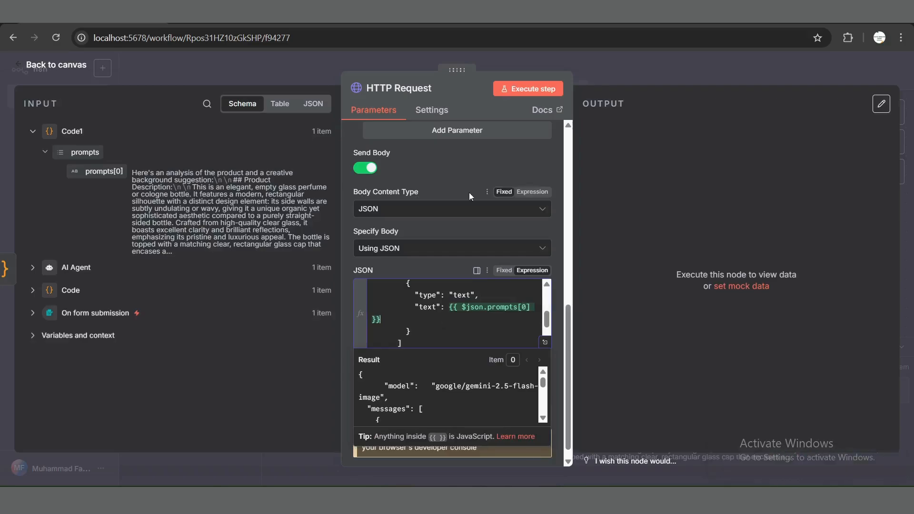
{"action": "scroll", "coordinate": [469, 192], "scroll_direction": "up", "scroll_amount": 5}
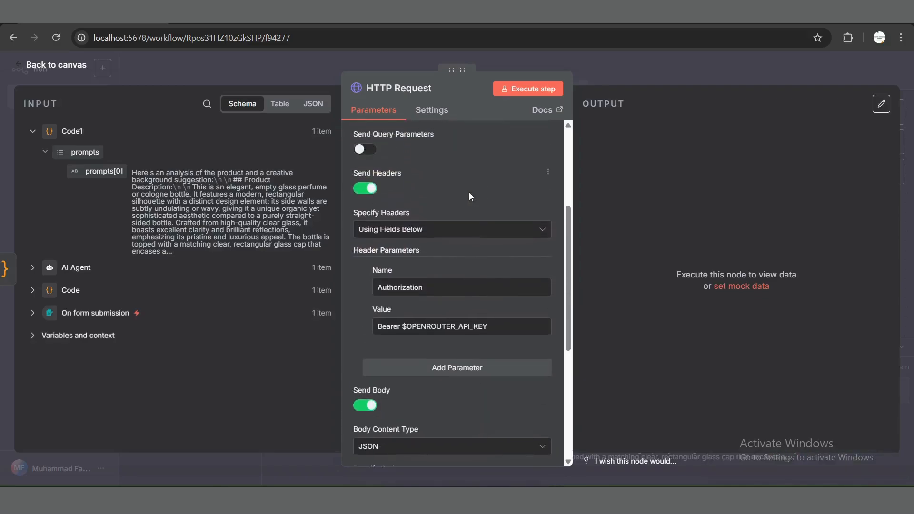
{"action": "scroll", "coordinate": [469, 194], "scroll_direction": "up", "scroll_amount": 2}
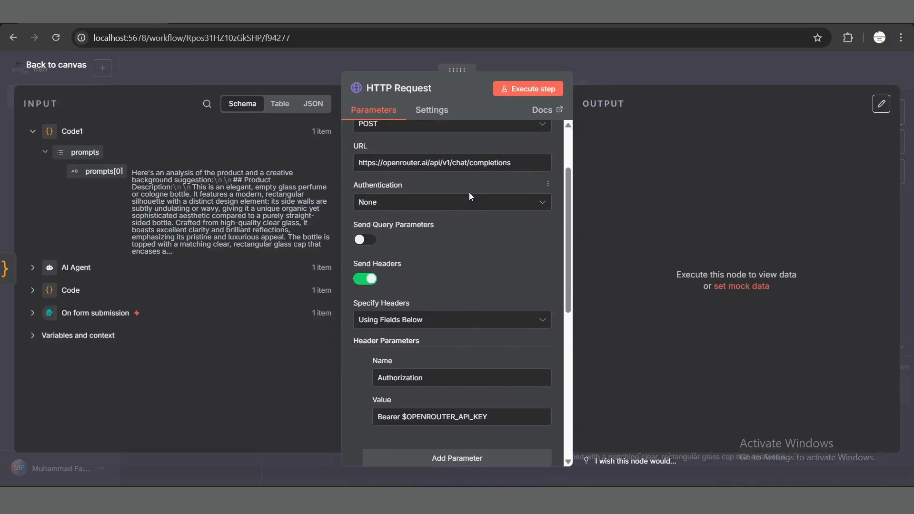
{"action": "scroll", "coordinate": [470, 197], "scroll_direction": "up", "scroll_amount": 1}
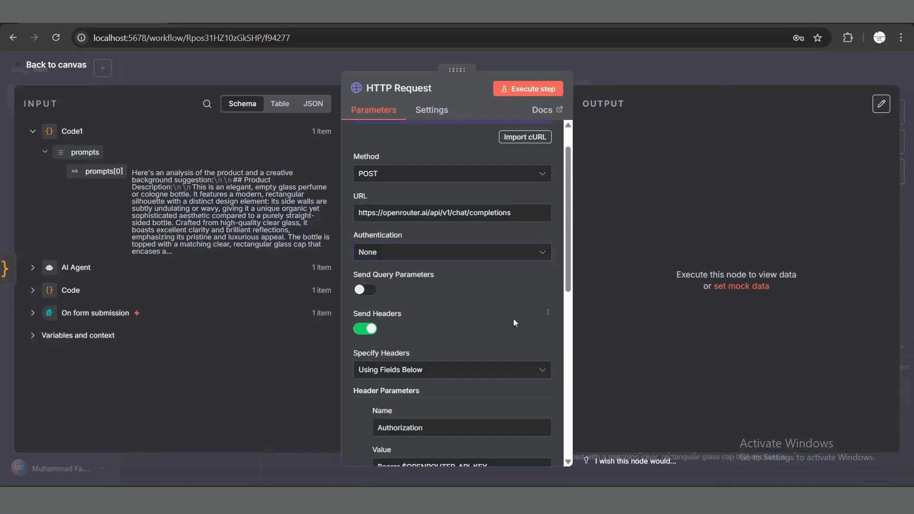
{"action": "left_click", "coordinate": [414, 255]}
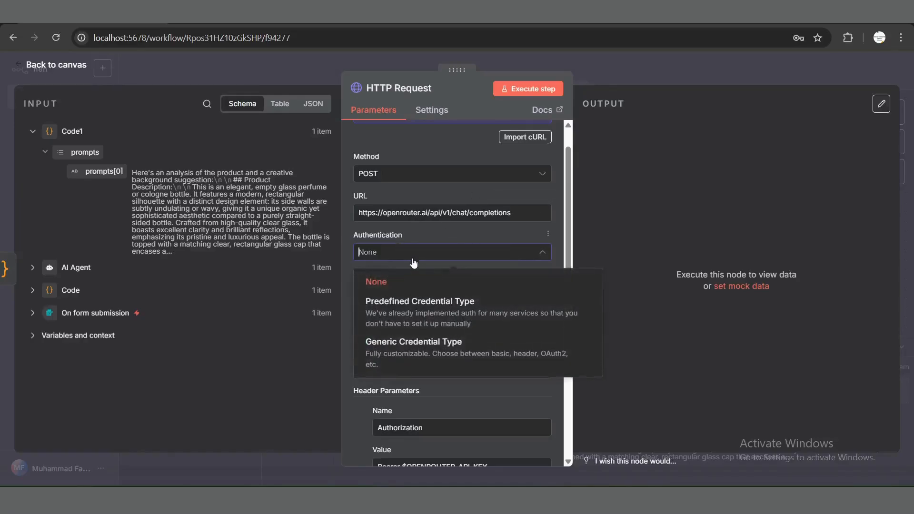
{"action": "left_click", "coordinate": [413, 313]}
{"action": "left_click", "coordinate": [394, 296]}
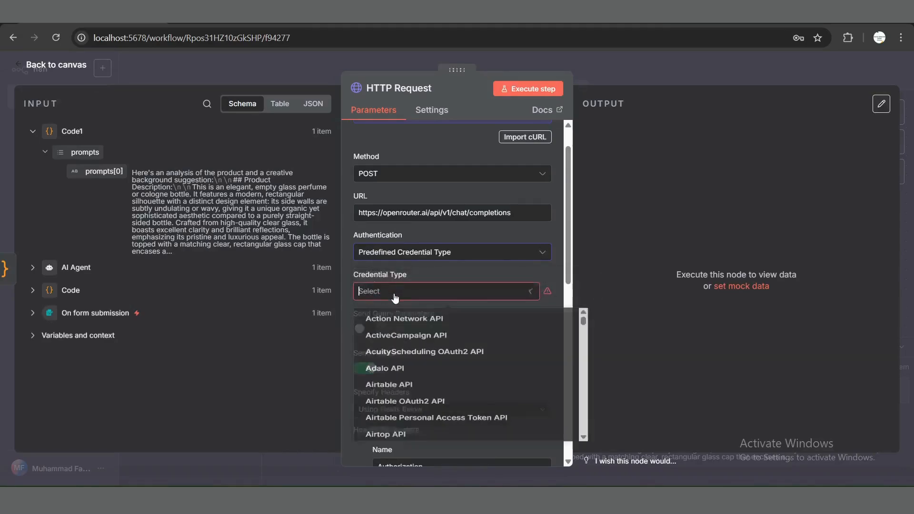
{"action": "scroll", "coordinate": [449, 364], "scroll_direction": "down", "scroll_amount": 15}
{"action": "scroll", "coordinate": [449, 364], "scroll_direction": "down", "scroll_amount": 15}
{"action": "scroll", "coordinate": [449, 364], "scroll_direction": "up", "scroll_amount": 1}
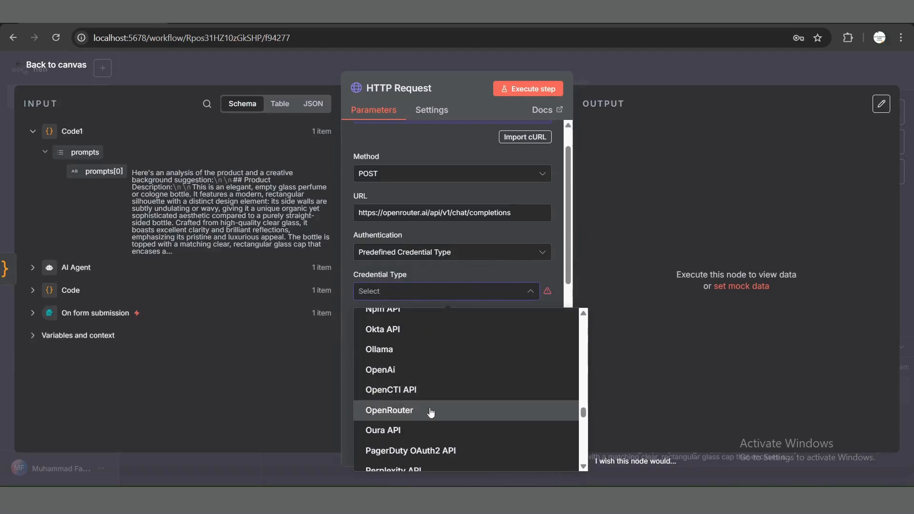
{"action": "left_click", "coordinate": [431, 413]}
{"action": "left_click", "coordinate": [452, 335]}
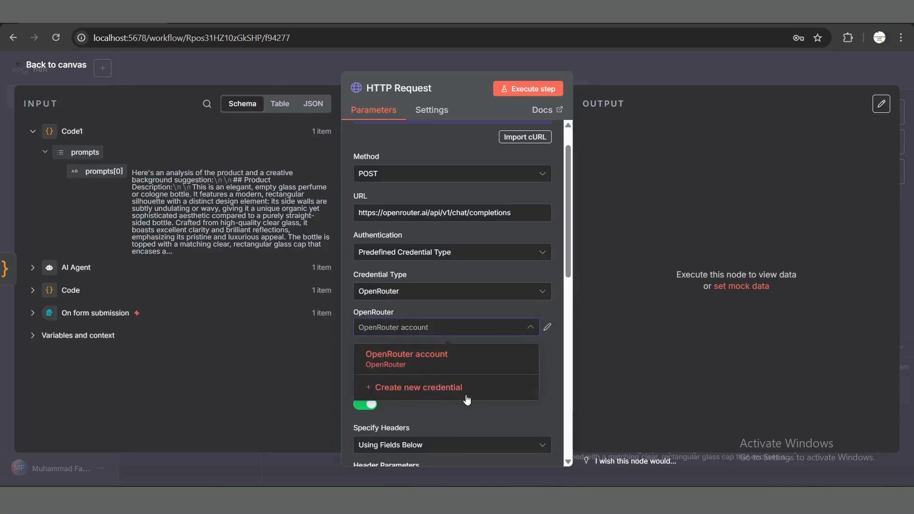
{"action": "left_click", "coordinate": [467, 400]}
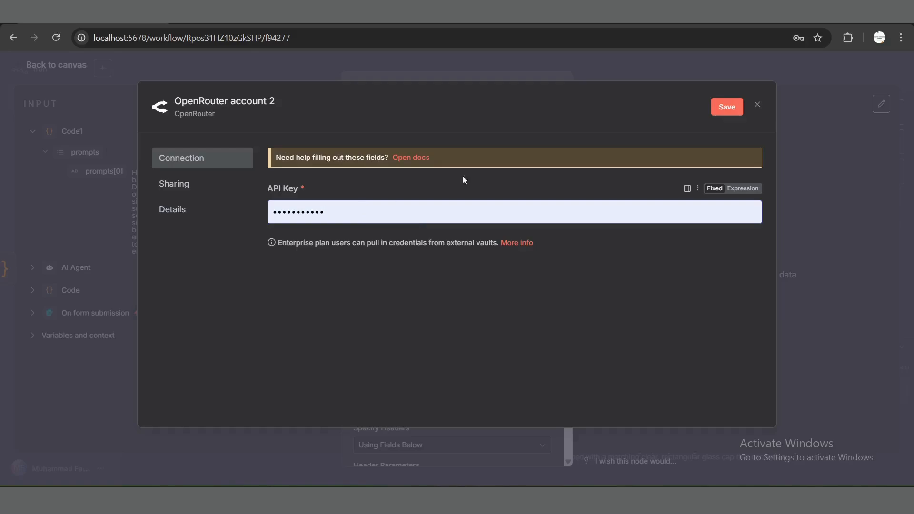
{"action": "left_click", "coordinate": [757, 105]}
{"action": "left_click", "coordinate": [495, 299]}
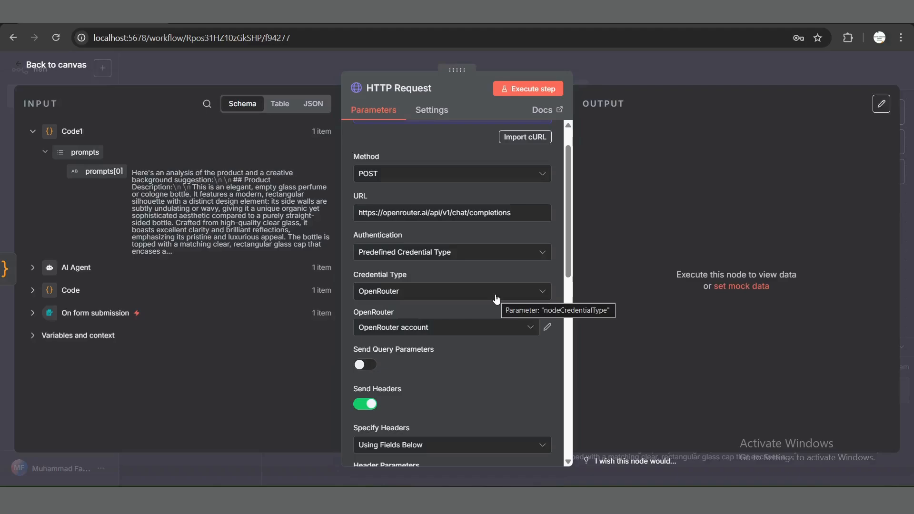
Step: Execute the HTTP Request node, inspect the image URL in its output and return to the canvas
{"action": "left_click", "coordinate": [529, 90]}
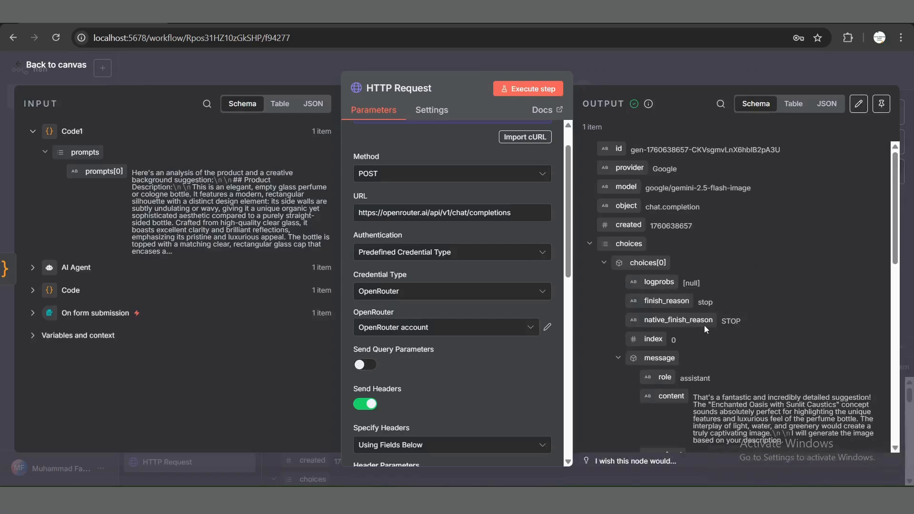
{"action": "scroll", "coordinate": [704, 325], "scroll_direction": "down", "scroll_amount": 8}
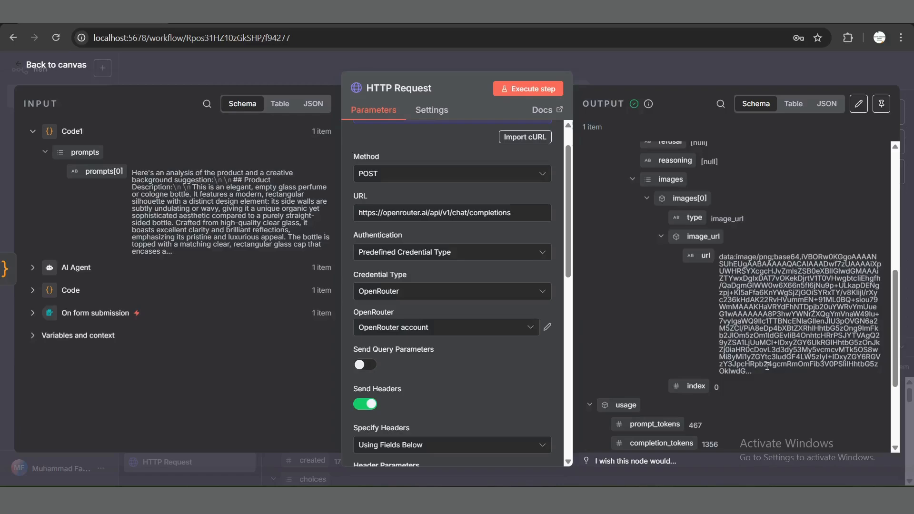
{"action": "left_click", "coordinate": [59, 69]}
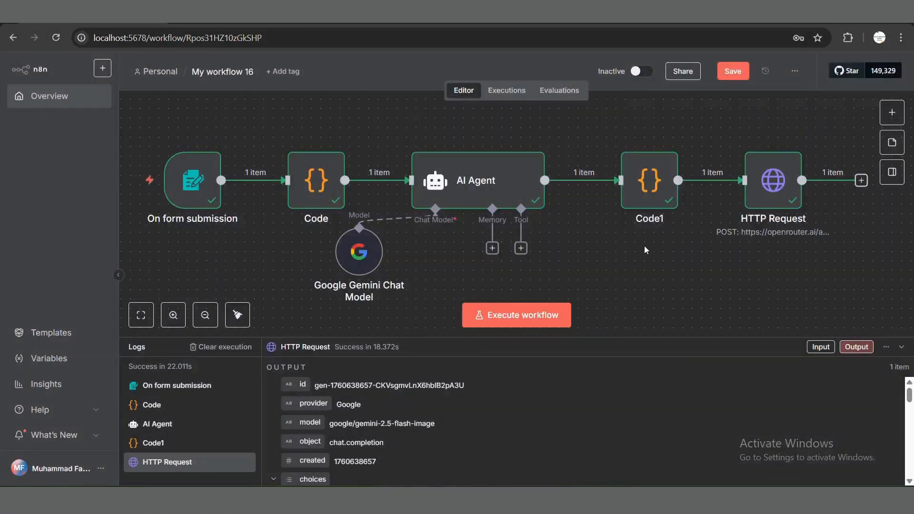
Step: Add a second HTTP Request node after the first and map its URL to {{ $json.choices[0].message.images[0].image_url.url }}
{"action": "left_click", "coordinate": [861, 180]}
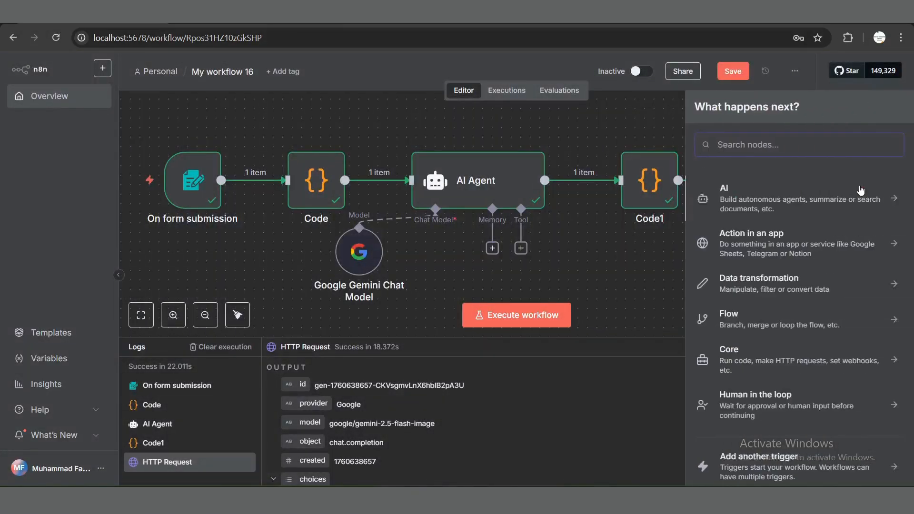
{"action": "type", "text": "http"}
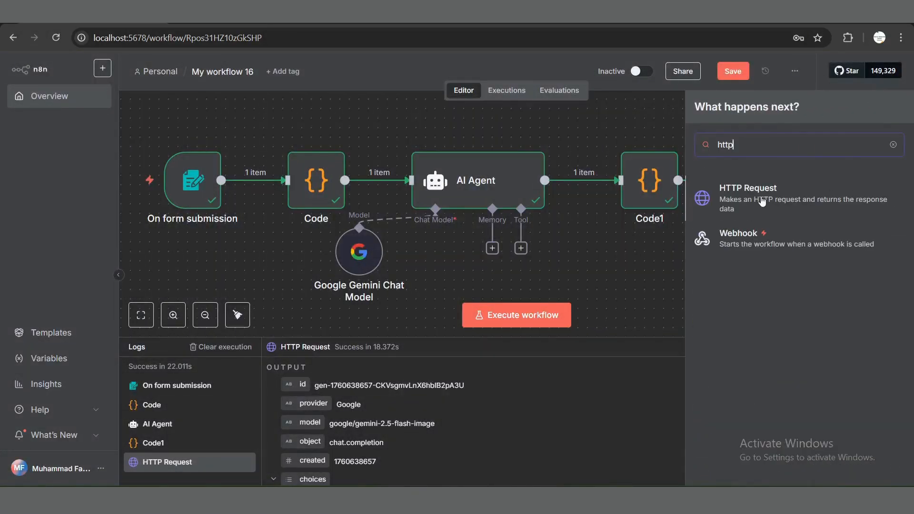
{"action": "left_click", "coordinate": [763, 201]}
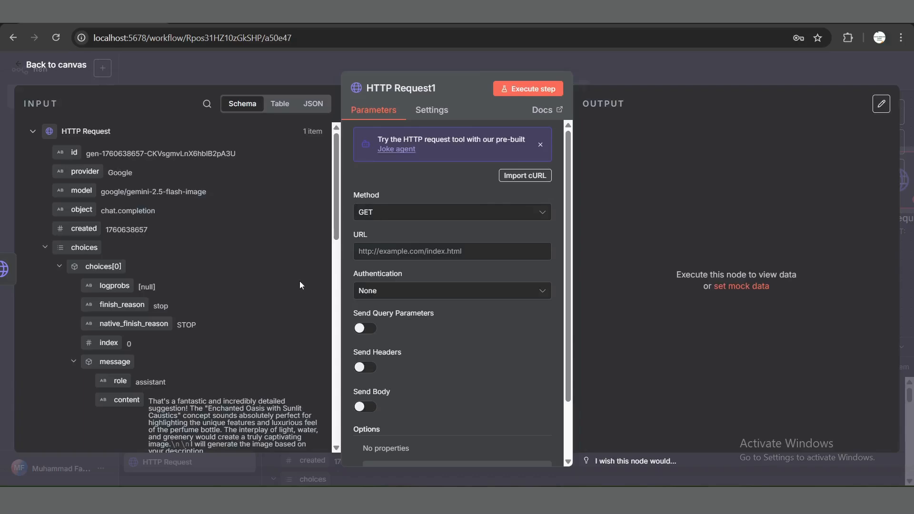
{"action": "scroll", "coordinate": [299, 281], "scroll_direction": "down", "scroll_amount": 3}
{"action": "scroll", "coordinate": [300, 281], "scroll_direction": "down", "scroll_amount": 4}
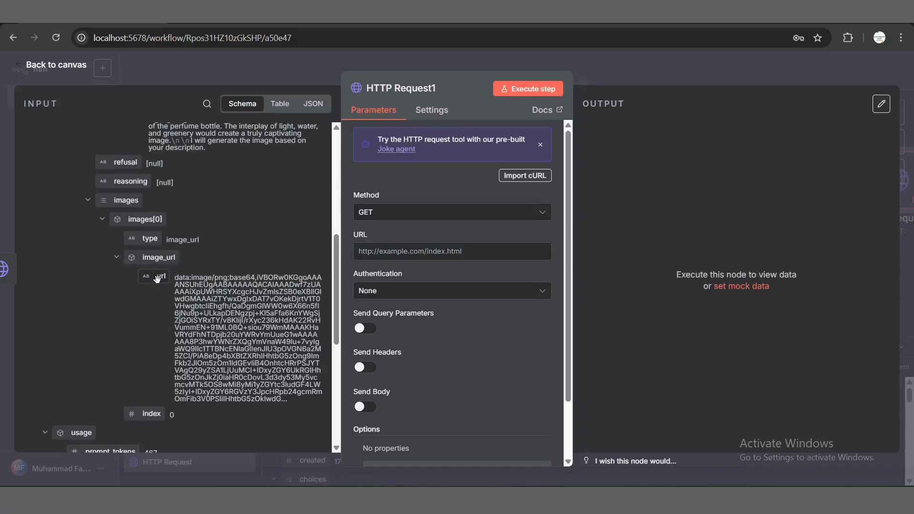
{"action": "left_click_drag", "start_coordinate": [157, 278], "coordinate": [395, 258]}
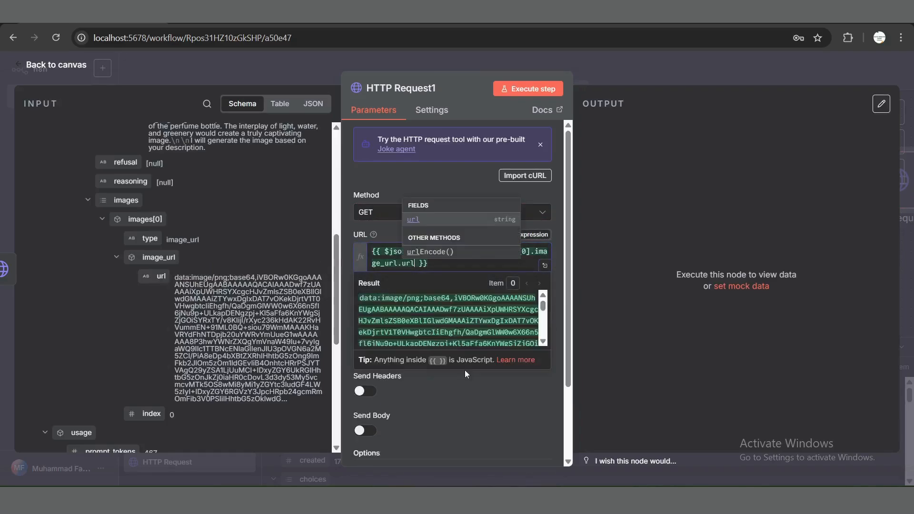
{"action": "left_click", "coordinate": [464, 388]}
Step: Add the Response option to HTTP Request1 and set its response format to File
{"action": "scroll", "coordinate": [463, 388], "scroll_direction": "down", "scroll_amount": 2}
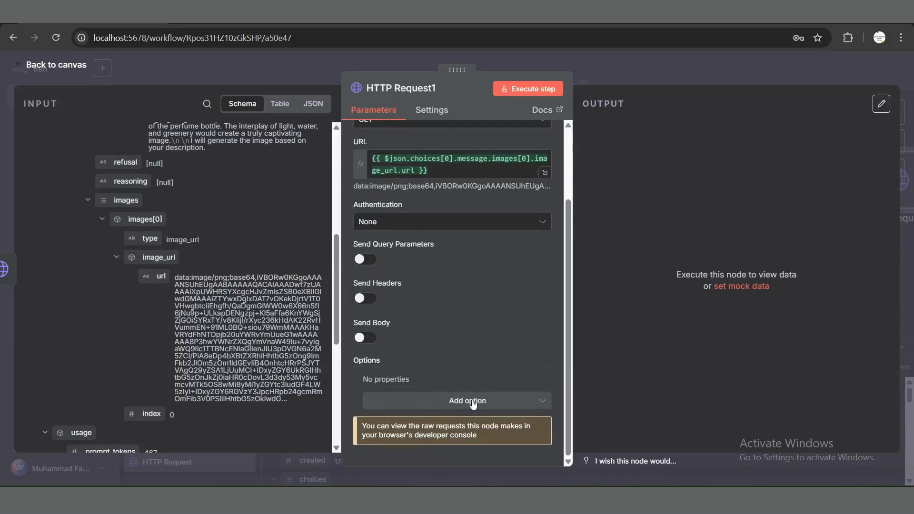
{"action": "left_click", "coordinate": [473, 401]}
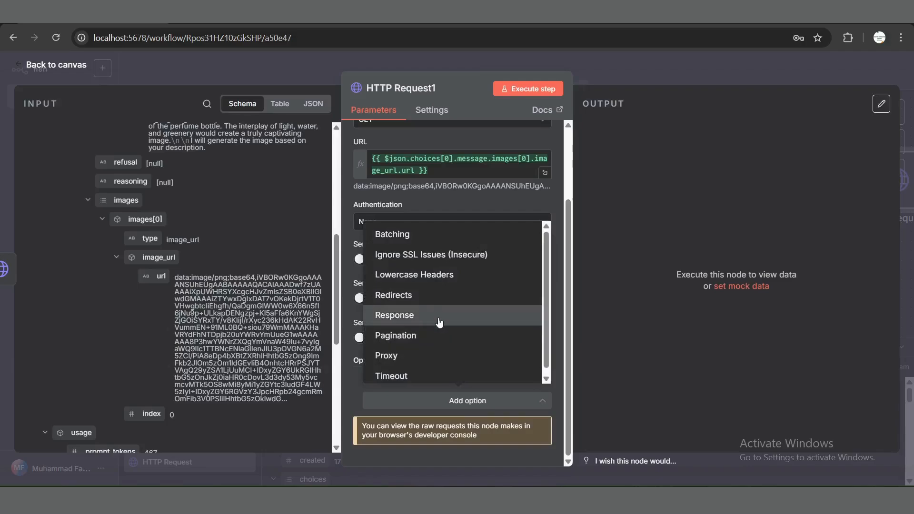
{"action": "left_click", "coordinate": [439, 322]}
{"action": "scroll", "coordinate": [452, 349], "scroll_direction": "down", "scroll_amount": 3}
{"action": "left_click", "coordinate": [436, 344]}
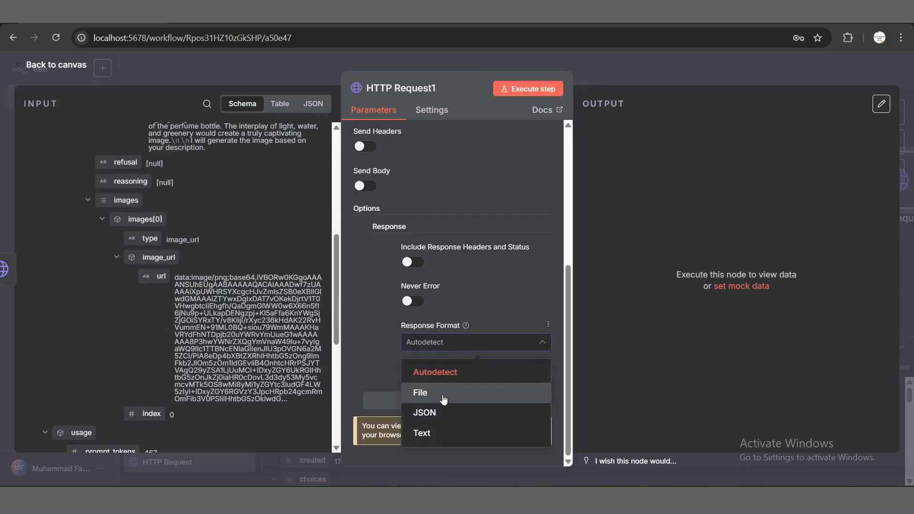
{"action": "left_click", "coordinate": [443, 393]}
Step: Save the workflow, execute the HTTP Request1 node and return to the canvas
{"action": "scroll", "coordinate": [494, 303], "scroll_direction": "up", "scroll_amount": 2}
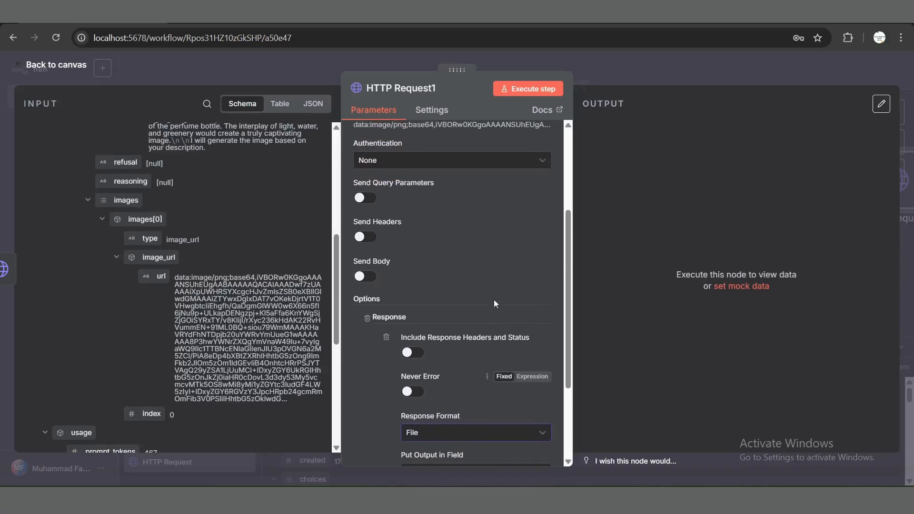
{"action": "scroll", "coordinate": [494, 303], "scroll_direction": "up", "scroll_amount": 3}
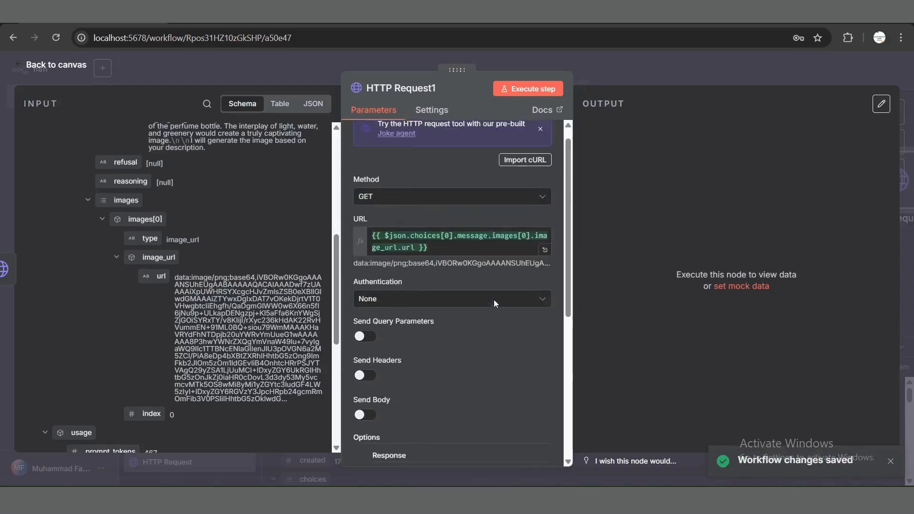
{"action": "scroll", "coordinate": [495, 304], "scroll_direction": "up", "scroll_amount": 1}
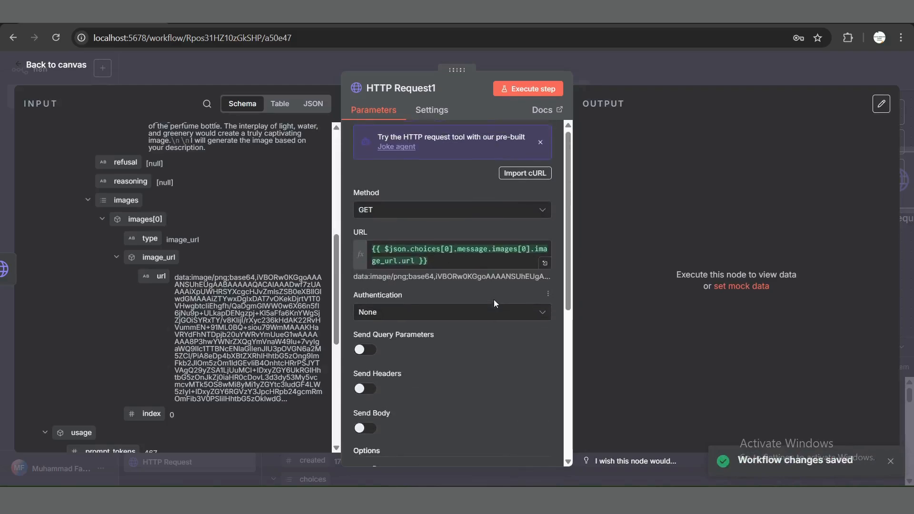
{"action": "left_click", "coordinate": [524, 94]}
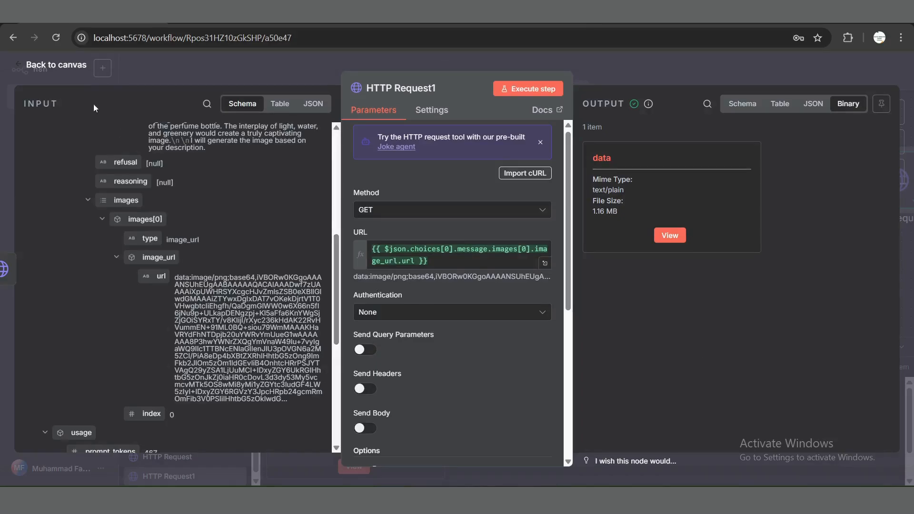
{"action": "left_click", "coordinate": [59, 70]}
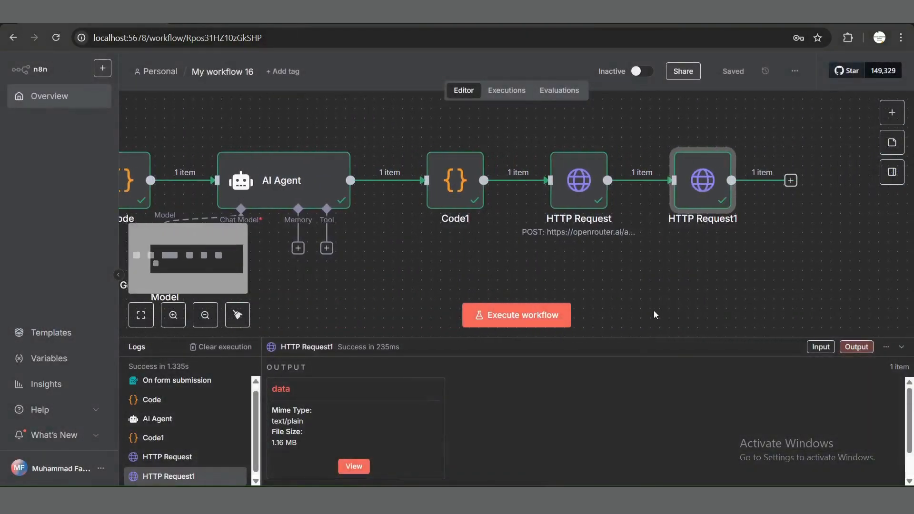
Step: Add a Code node after HTTP Request1
{"action": "left_click", "coordinate": [790, 180]}
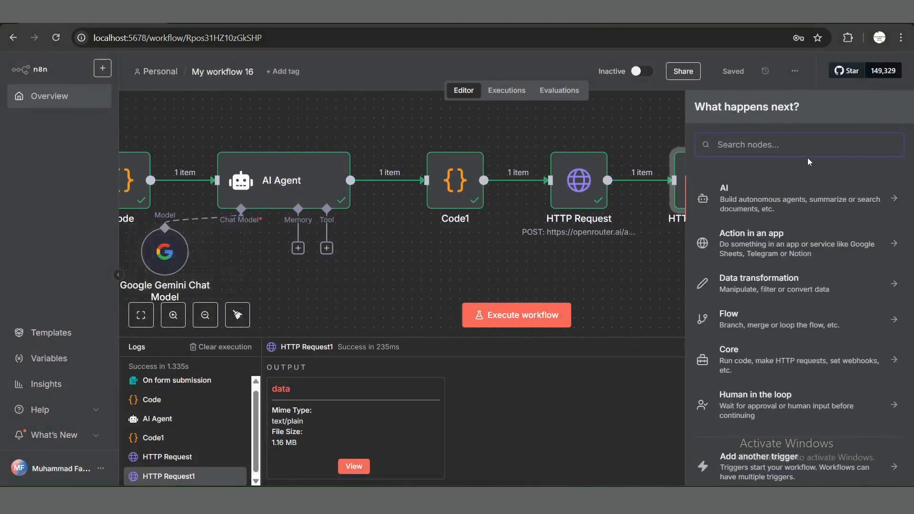
{"action": "type", "text": "code"}
{"action": "left_click", "coordinate": [770, 202]}
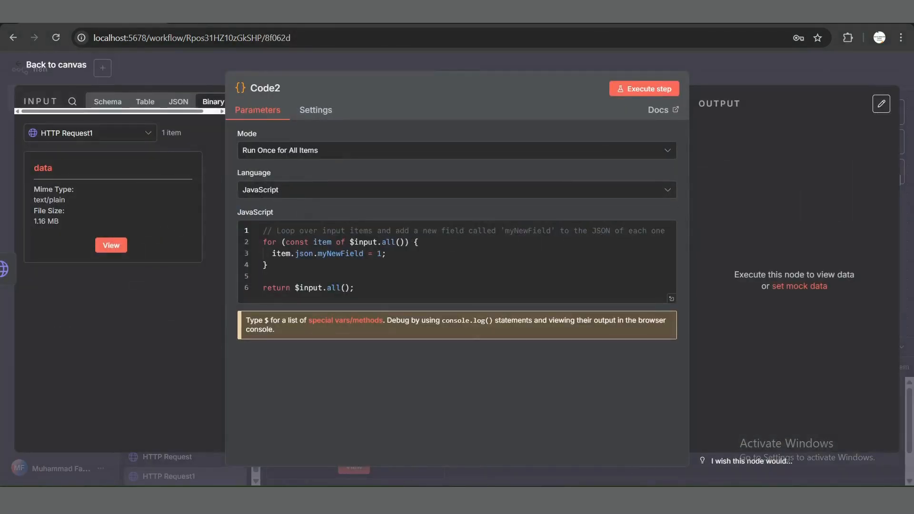
Step: Copy the binary-data script from Notepad and replace Code2's default JavaScript with it, outputting generated_image.png
{"action": "key", "text": "alt+Tab"}
{"action": "key", "text": "ctrl+a"}
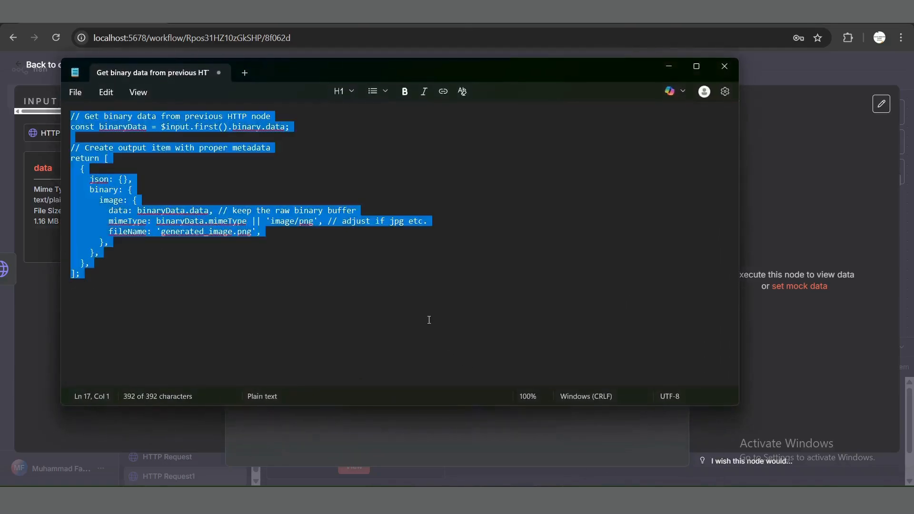
{"action": "left_click", "coordinate": [669, 67]}
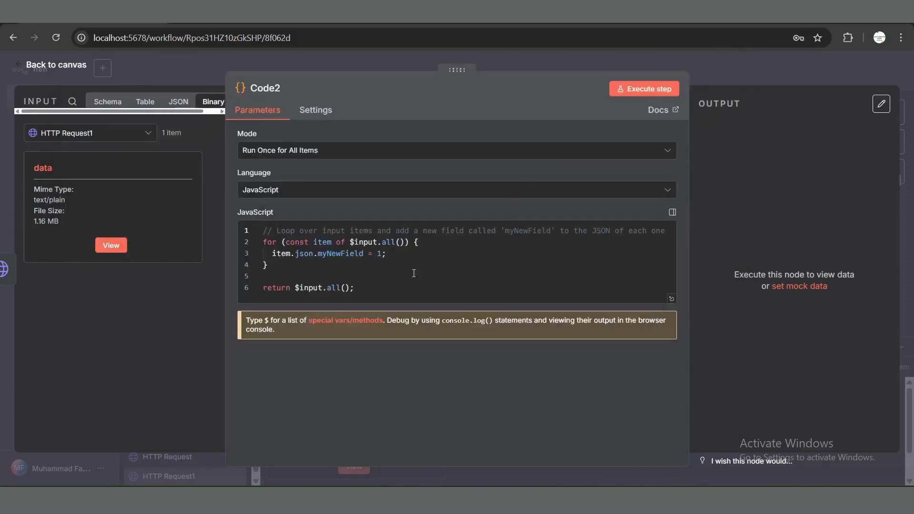
{"action": "key", "text": "ctrl+a"}
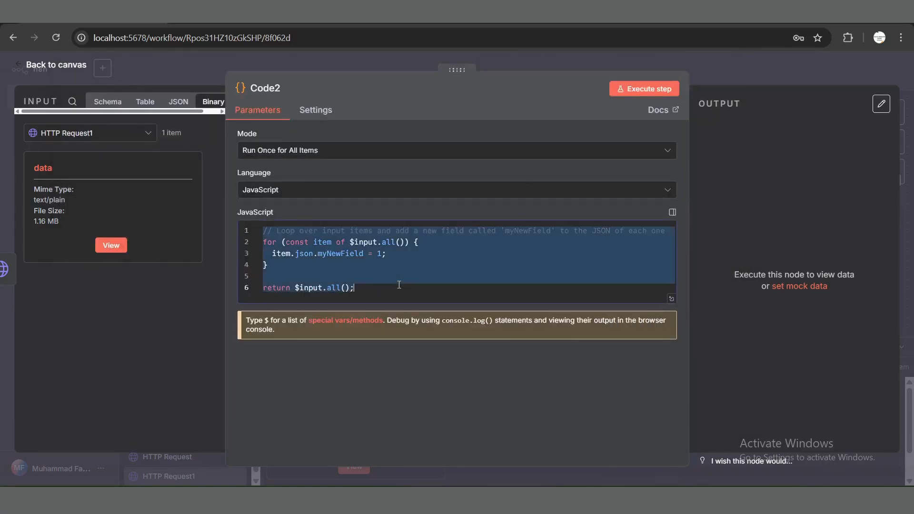
{"action": "key", "text": "BackSpace"}
{"action": "key", "text": "ctrl+v"}
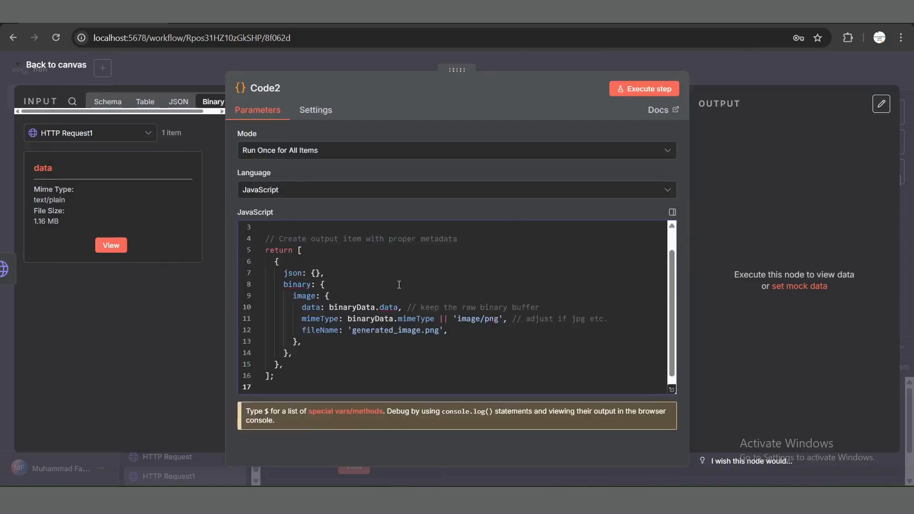
{"action": "scroll", "coordinate": [399, 285], "scroll_direction": "up", "scroll_amount": 2}
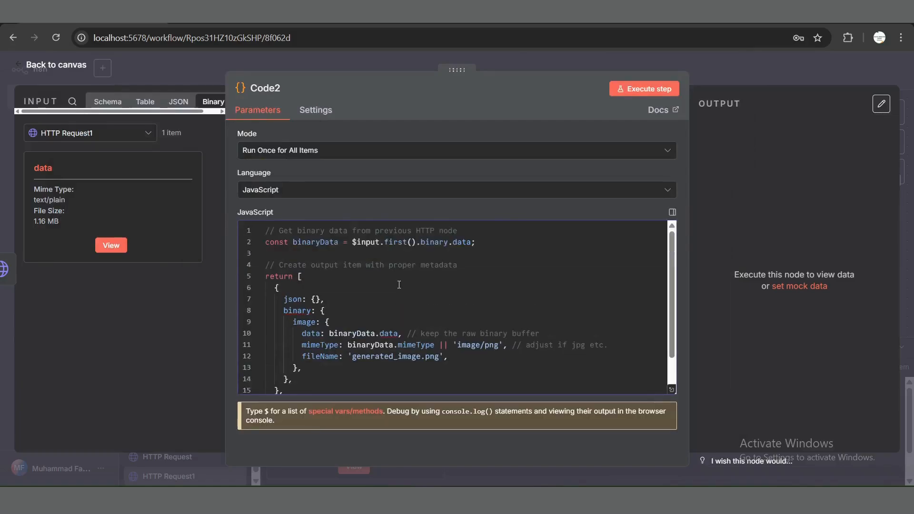
Step: Execute the Code2 node, download and view the generated image, and return to the canvas
{"action": "left_click", "coordinate": [653, 93]}
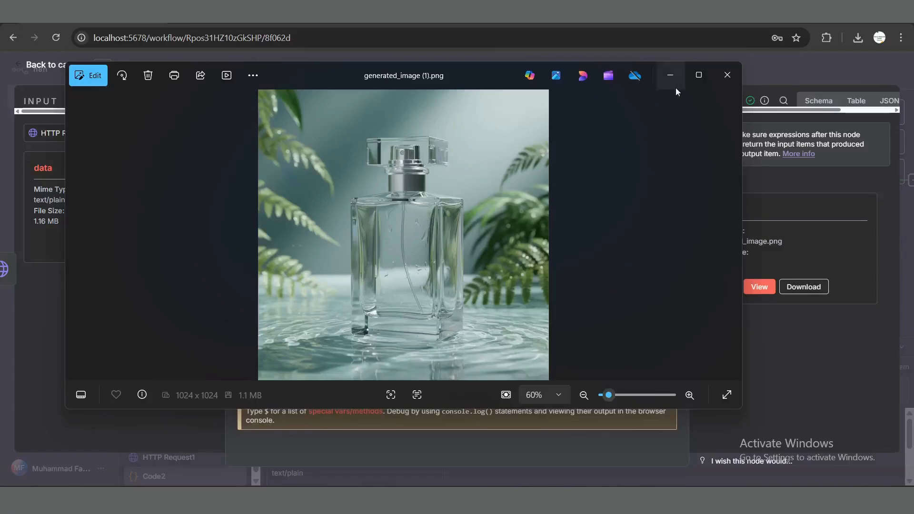
{"action": "left_click", "coordinate": [727, 76]}
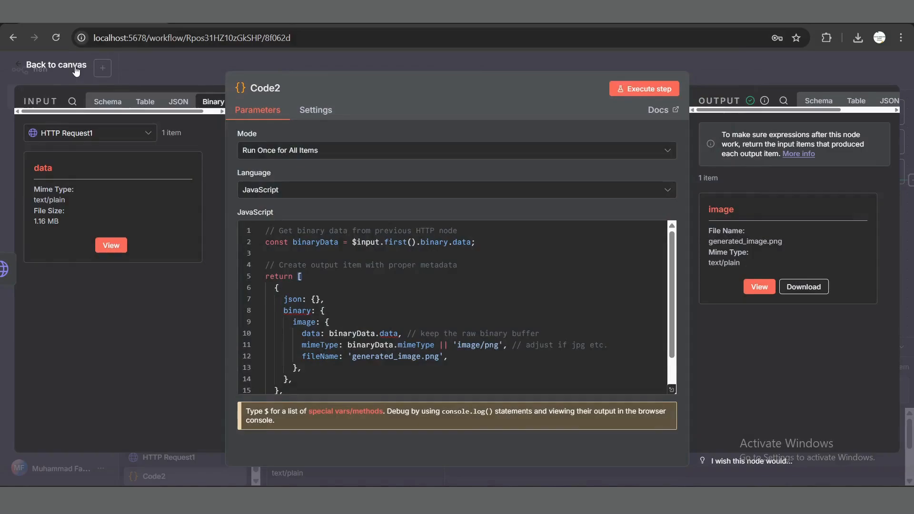
{"action": "left_click", "coordinate": [76, 67]}
Step: Review the whole workflow from the form trigger to Code2 and fit all nodes in view
{"action": "scroll", "coordinate": [323, 266], "scroll_direction": "left", "scroll_amount": 3}
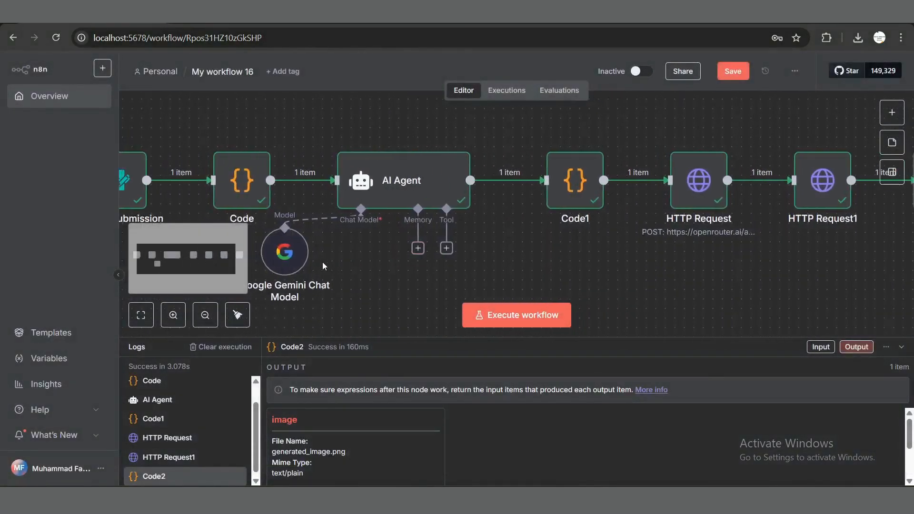
{"action": "scroll", "coordinate": [322, 262], "scroll_direction": "left", "scroll_amount": 3}
{"action": "mouse_move", "coordinate": [285, 206]}
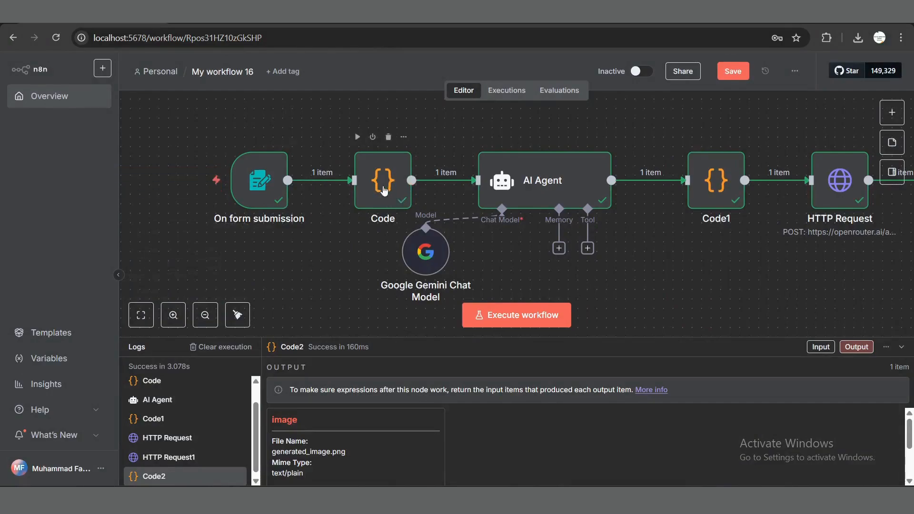
{"action": "mouse_move", "coordinate": [460, 230]}
{"action": "scroll", "coordinate": [632, 296], "scroll_direction": "right", "scroll_amount": 5}
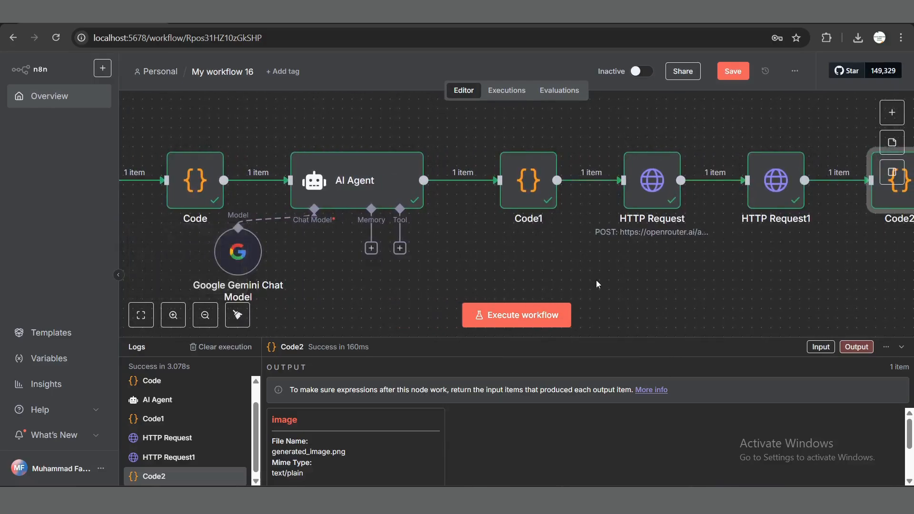
{"action": "scroll", "coordinate": [598, 284], "scroll_direction": "right", "scroll_amount": 2}
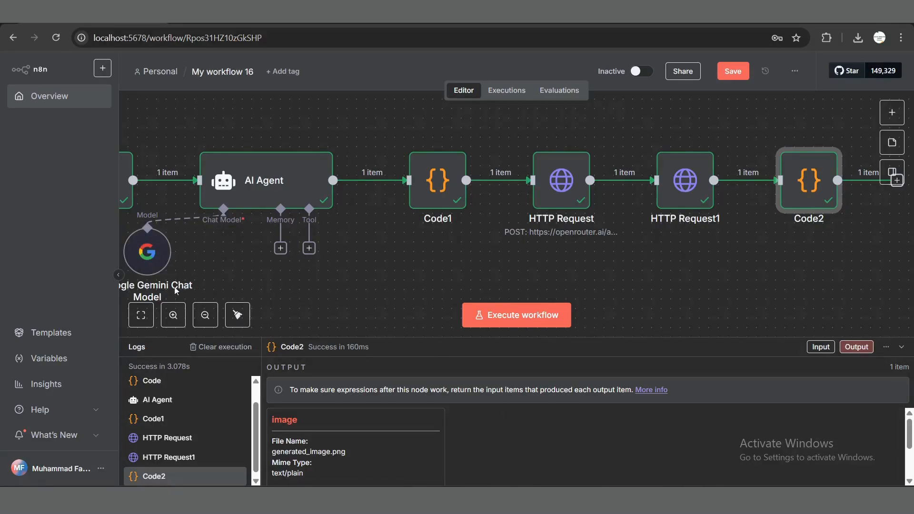
{"action": "left_click", "coordinate": [140, 315]}
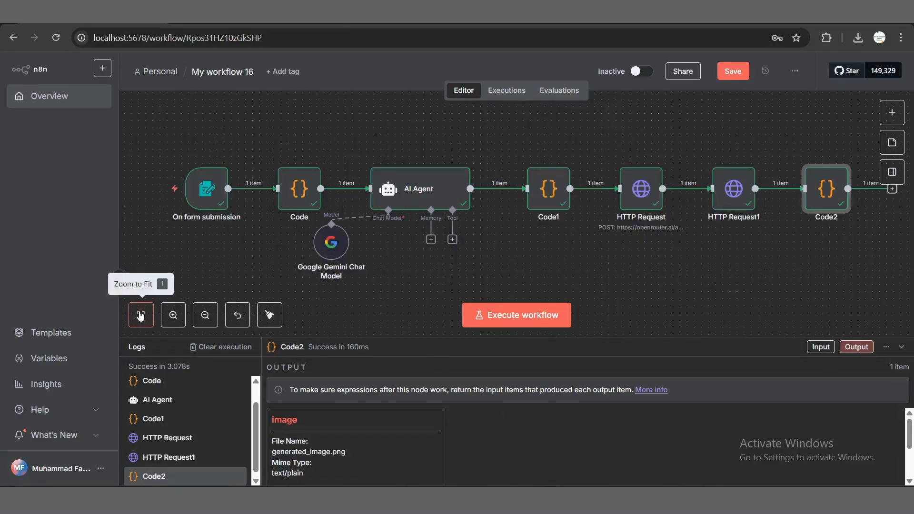